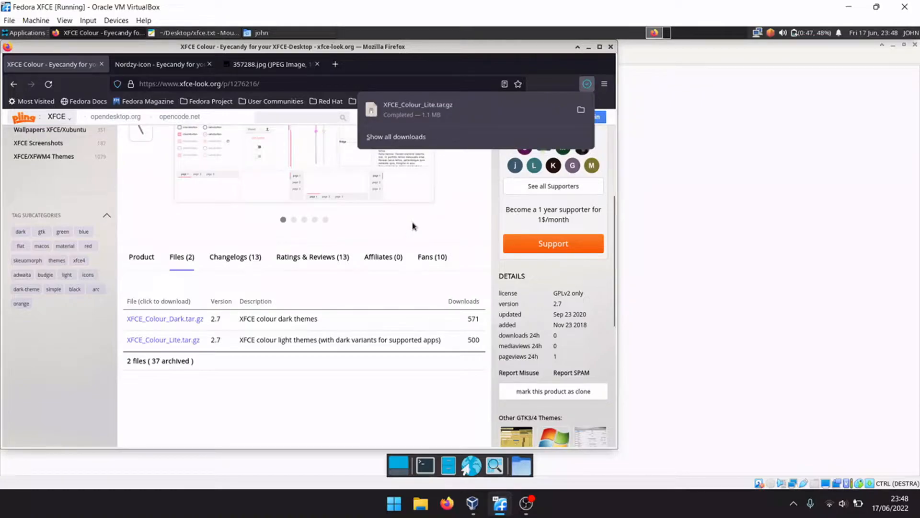
- Open the downloaded XFCE_Colour_Lite.tar.gz archive from its download folder, with the browser window minimized
click(582, 111)
click(589, 47)
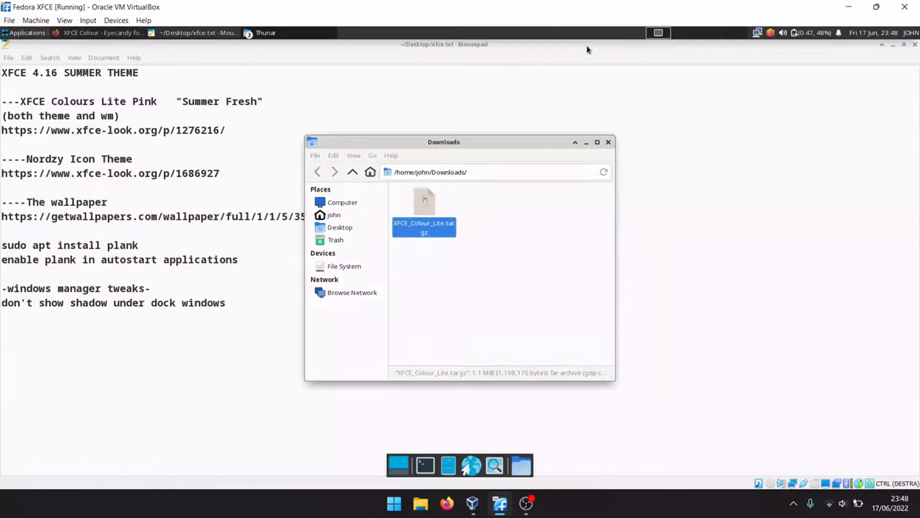
double_click(424, 206)
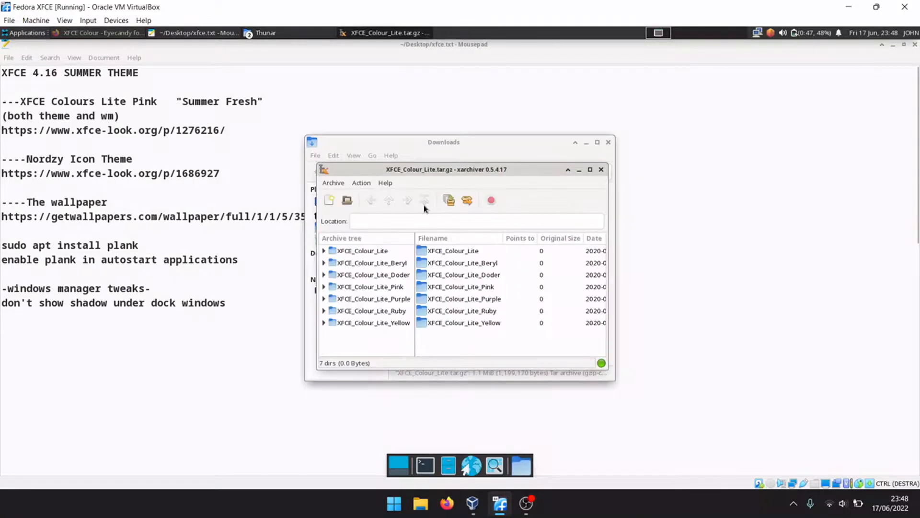
- Extract only the XFCE_Colour_Lite_Pink folder from the archive into the home directory and close the archive
click(453, 288)
click(467, 201)
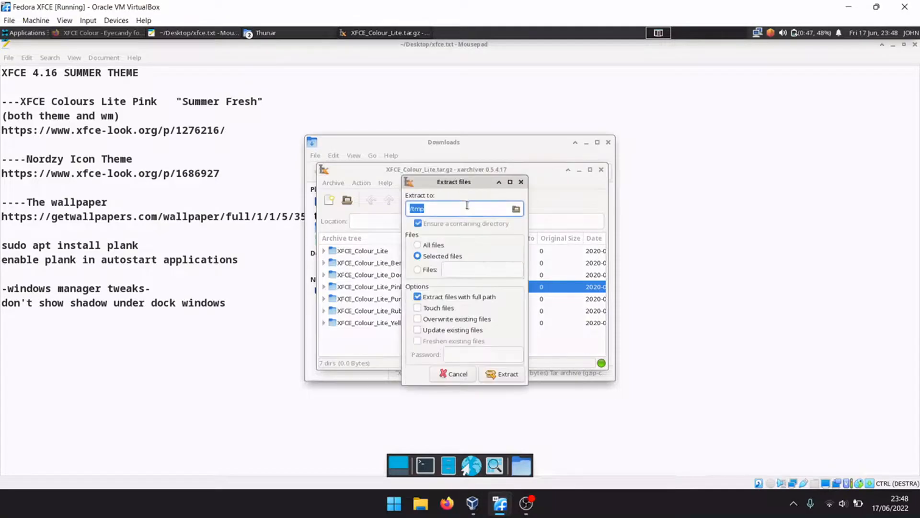
click(516, 210)
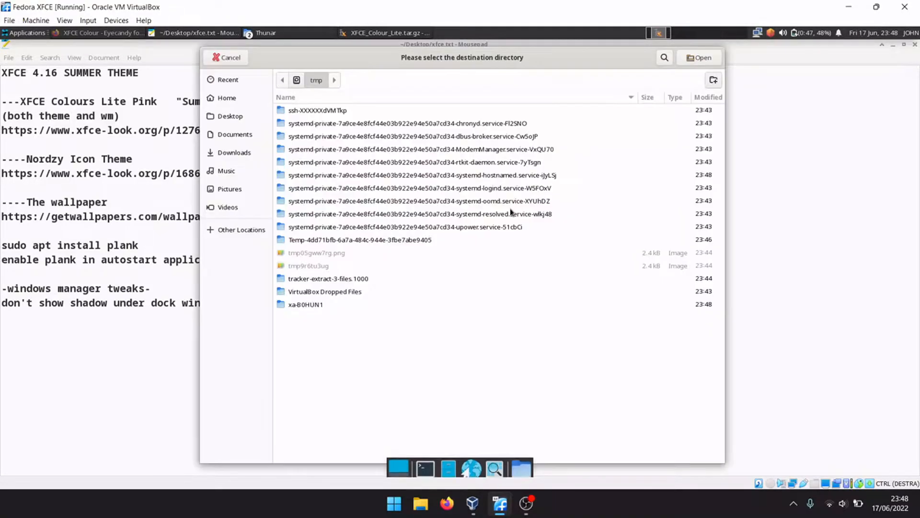
click(228, 97)
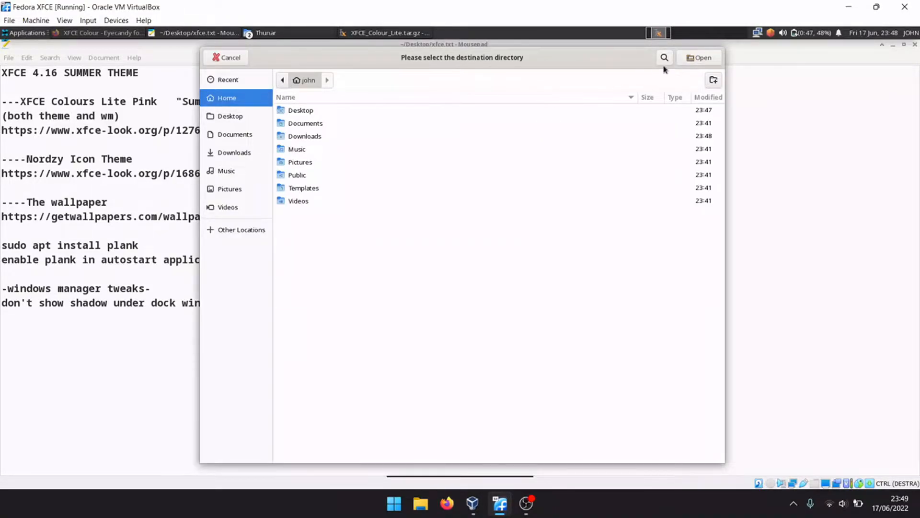
click(698, 58)
click(499, 373)
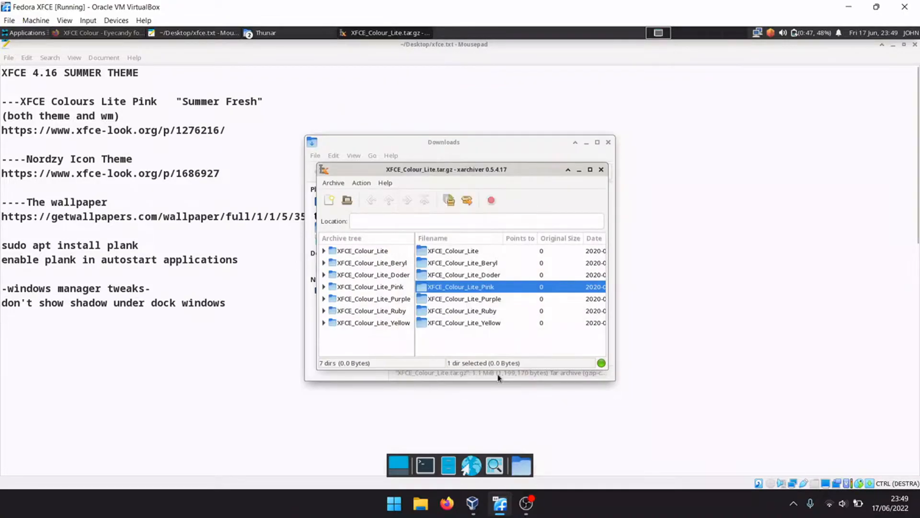
click(601, 169)
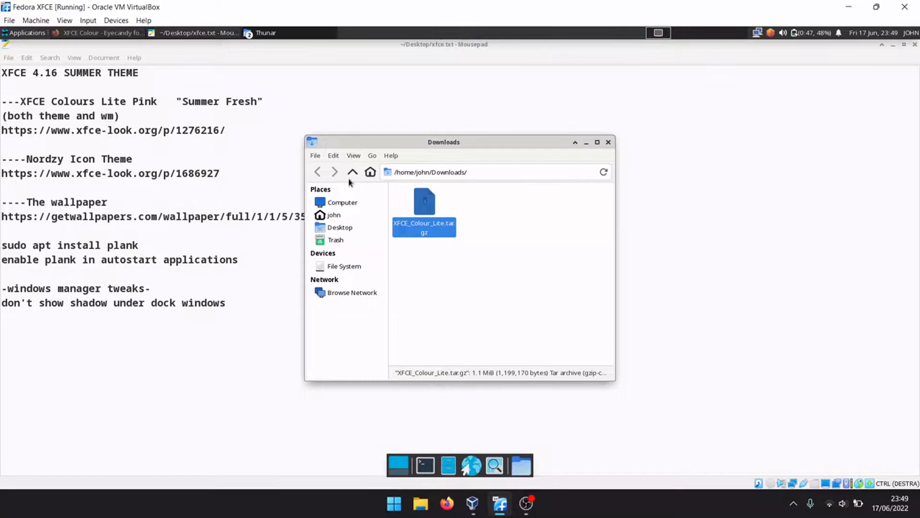
- Move the extracted XFCE_Colour_Lite_Pink folder from the home directory into the .themes folder, checking the contents of both folders
click(336, 218)
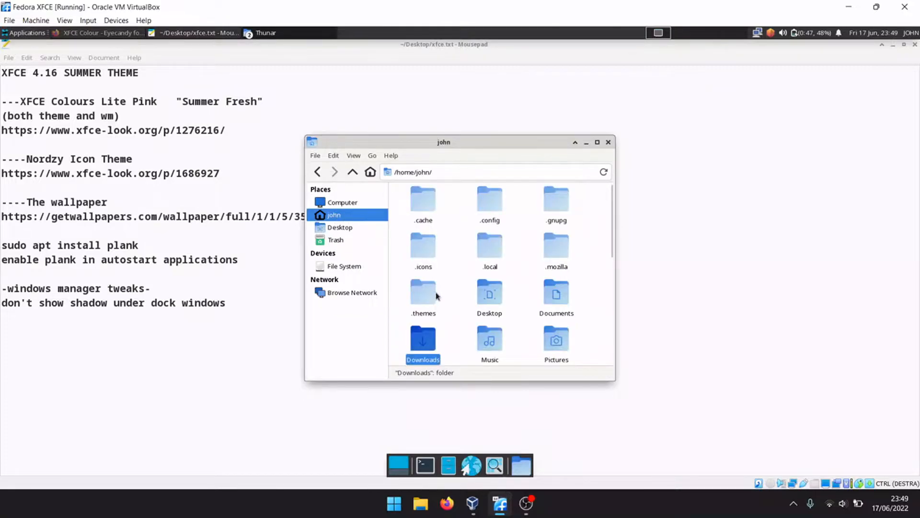
click(448, 290)
scroll(449, 287, down, 3)
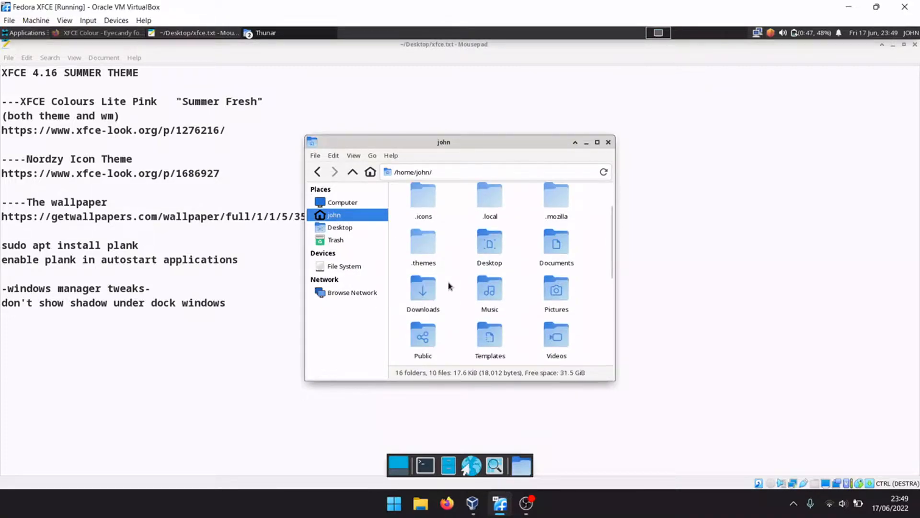
click(598, 142)
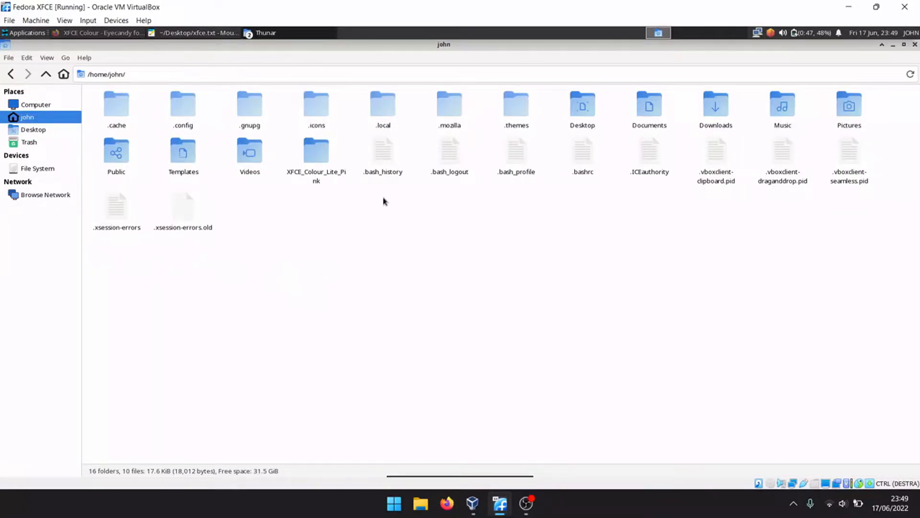
double_click(316, 161)
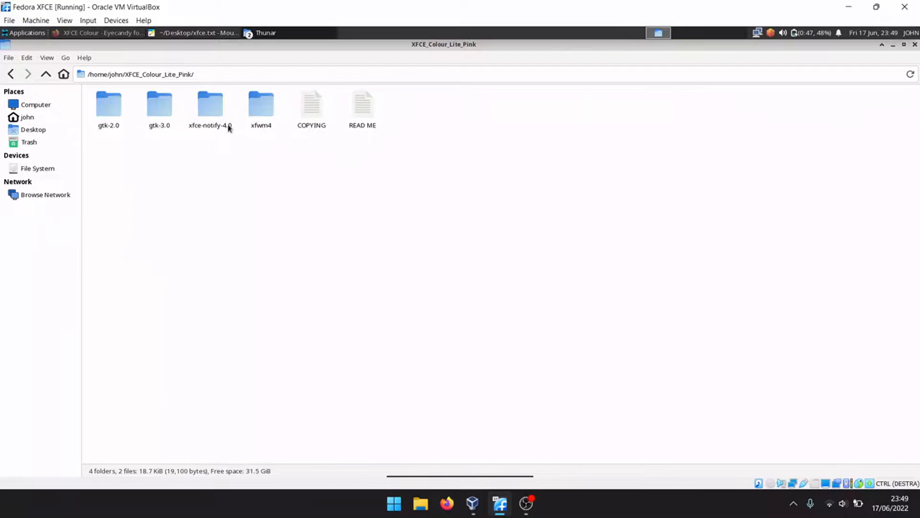
click(11, 74)
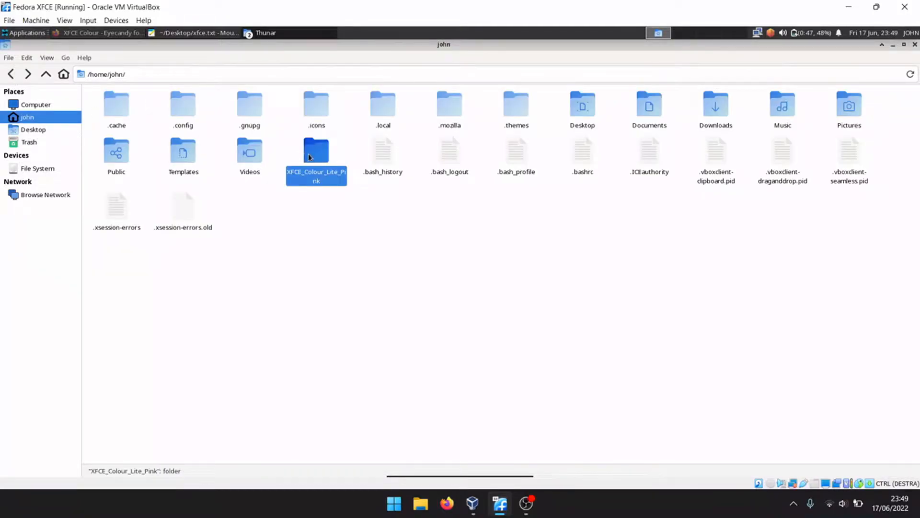
drag(312, 157, 513, 109)
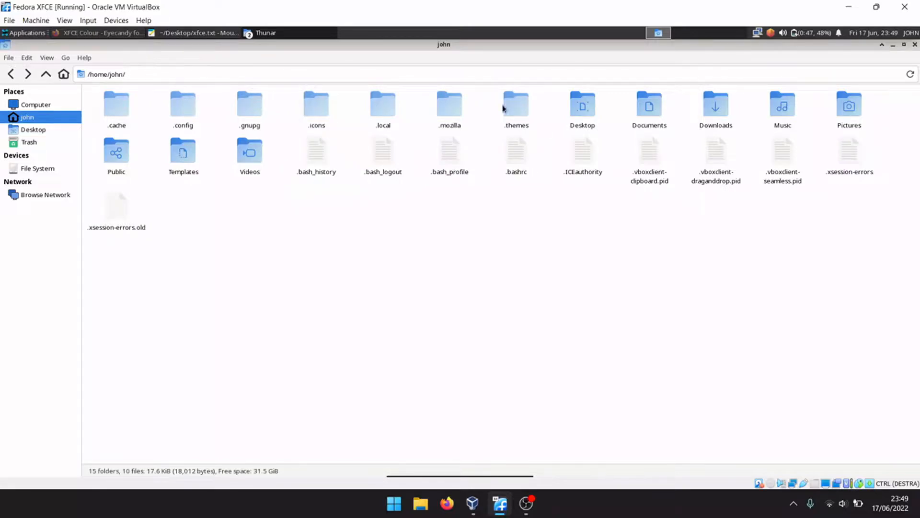
double_click(512, 106)
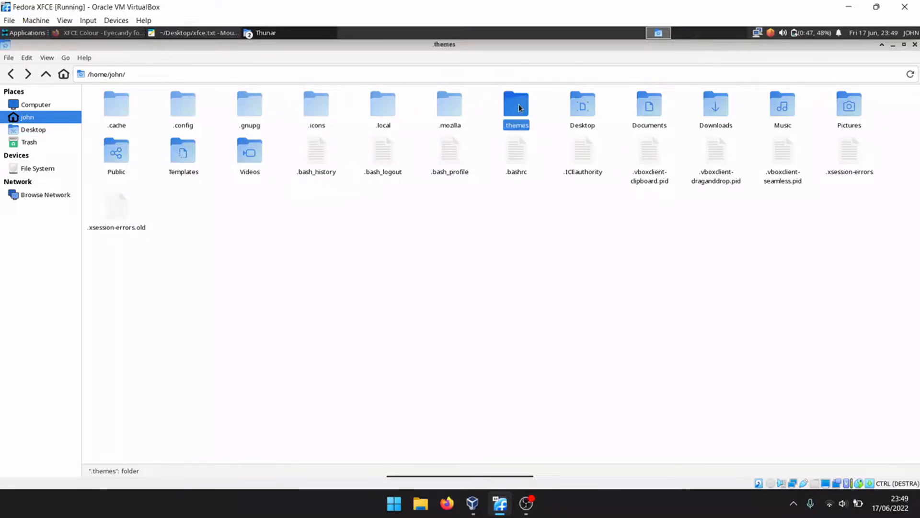
click(7, 73)
click(223, 211)
- Switch to Firefox and download nordzy.tar.gz from the files listed on the Nordzy-icon page
click(95, 39)
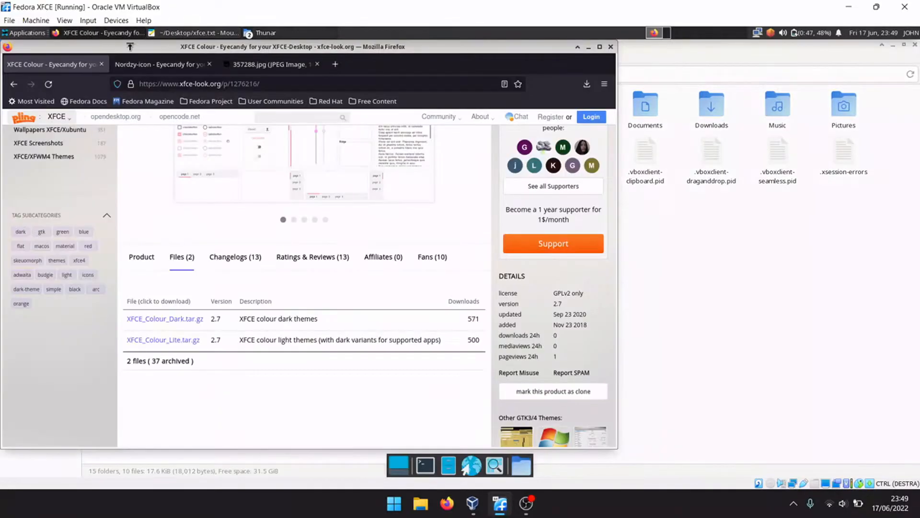
click(182, 66)
scroll(261, 214, down, 5)
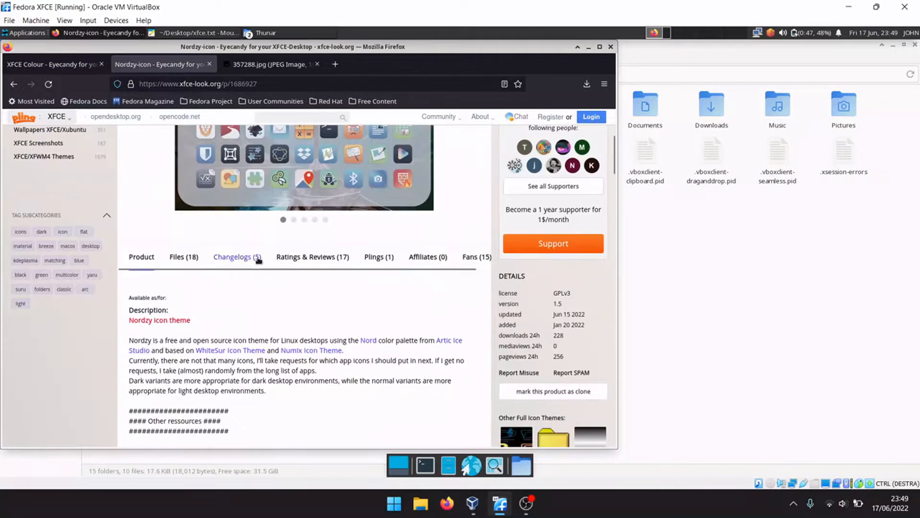
click(184, 191)
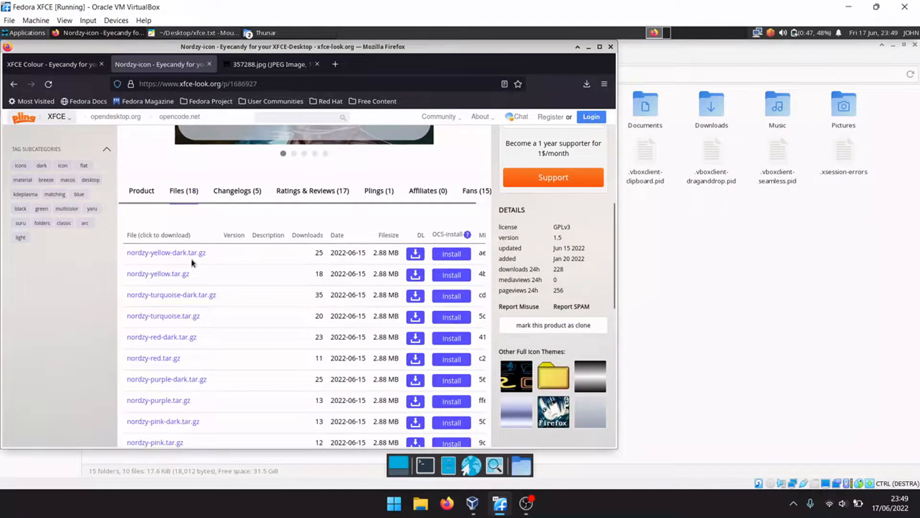
scroll(185, 272, down, 5)
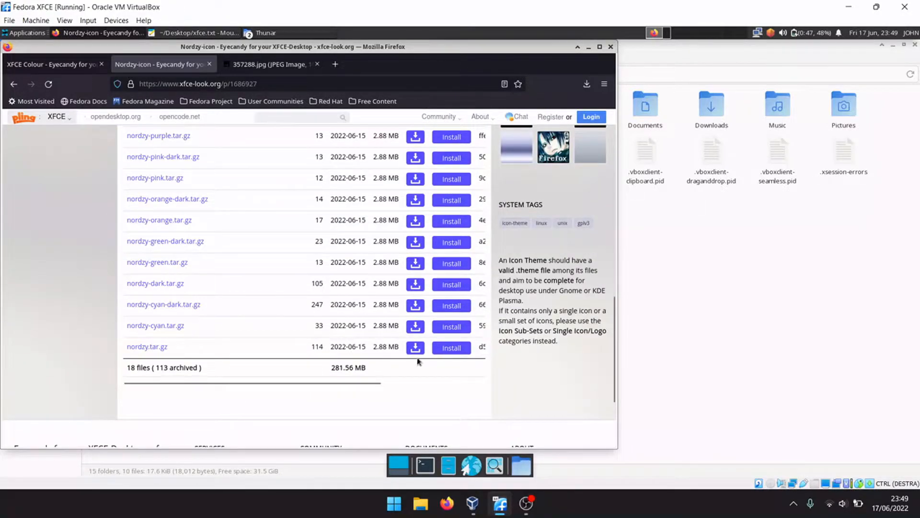
click(415, 348)
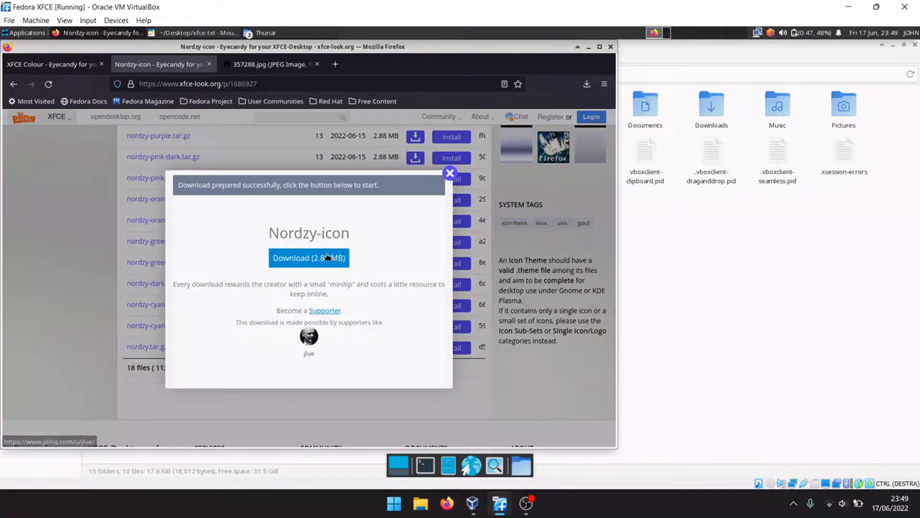
click(329, 257)
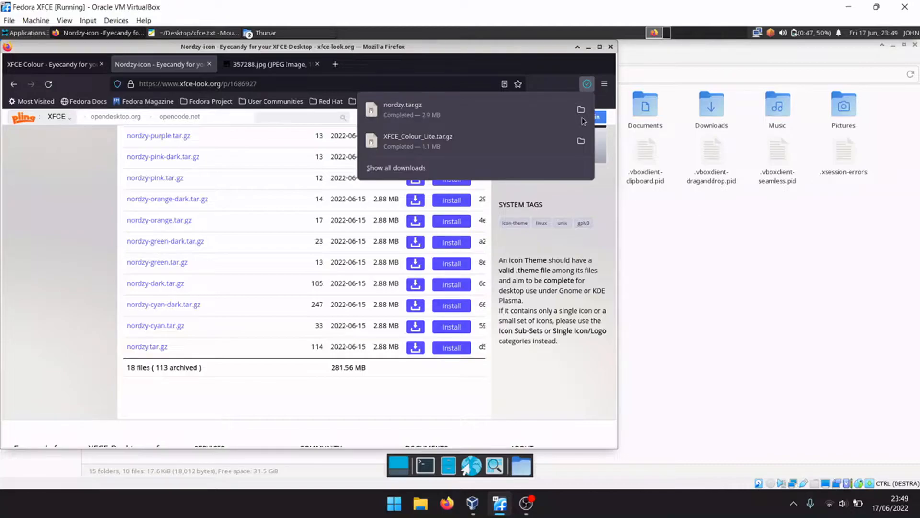
- Extract all files of the downloaded nordzy.tar.gz into the home directory and close the archive
click(581, 111)
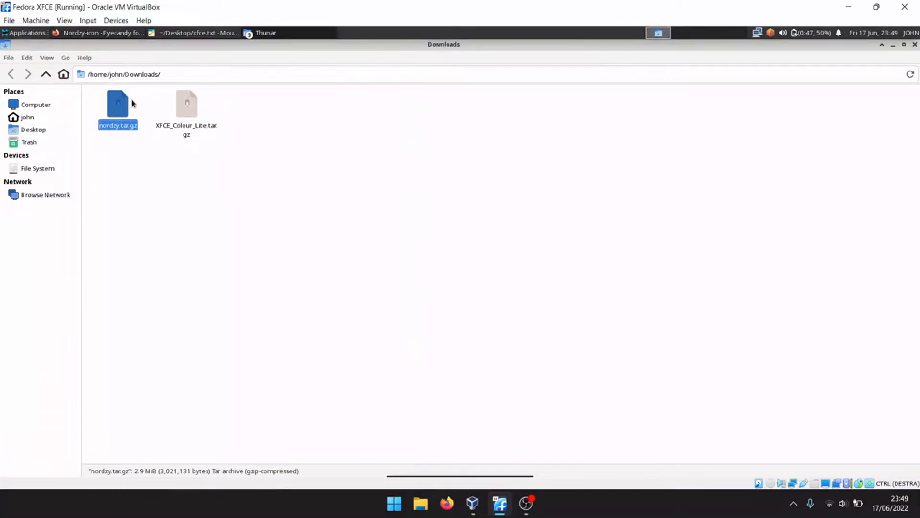
double_click(112, 104)
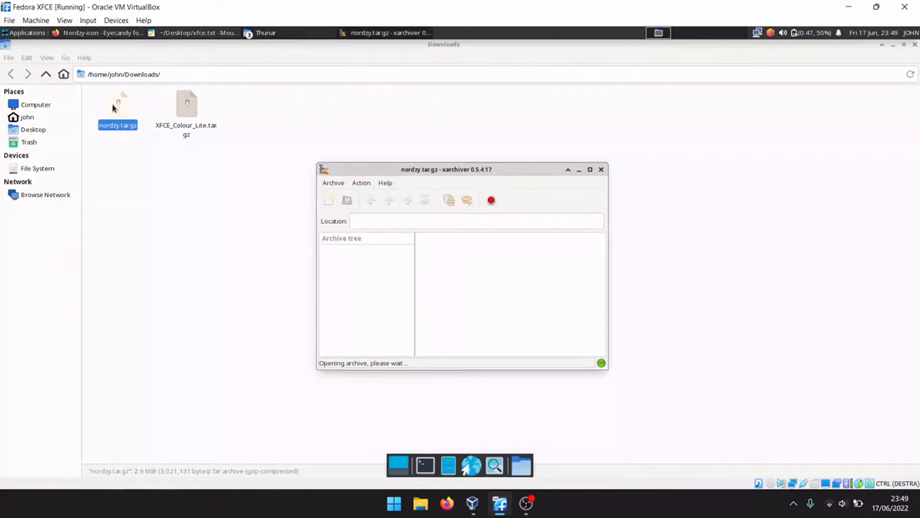
click(466, 201)
click(516, 210)
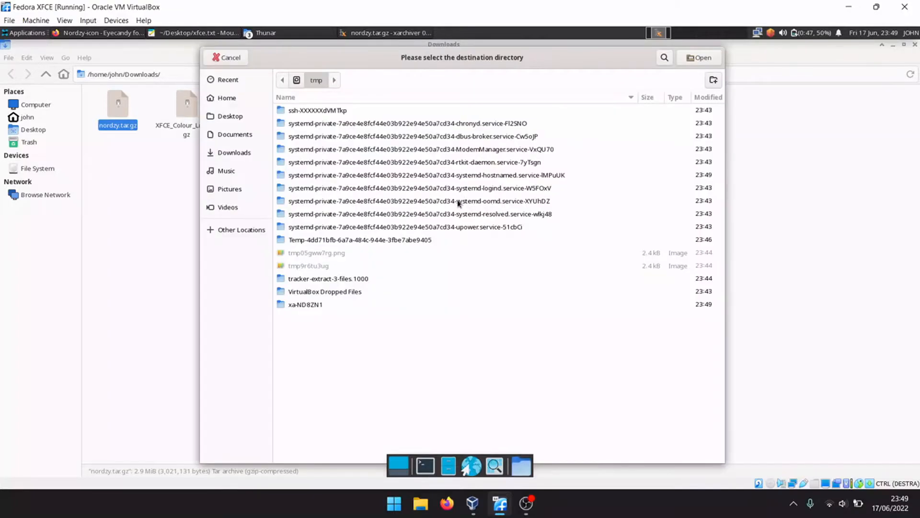
click(237, 99)
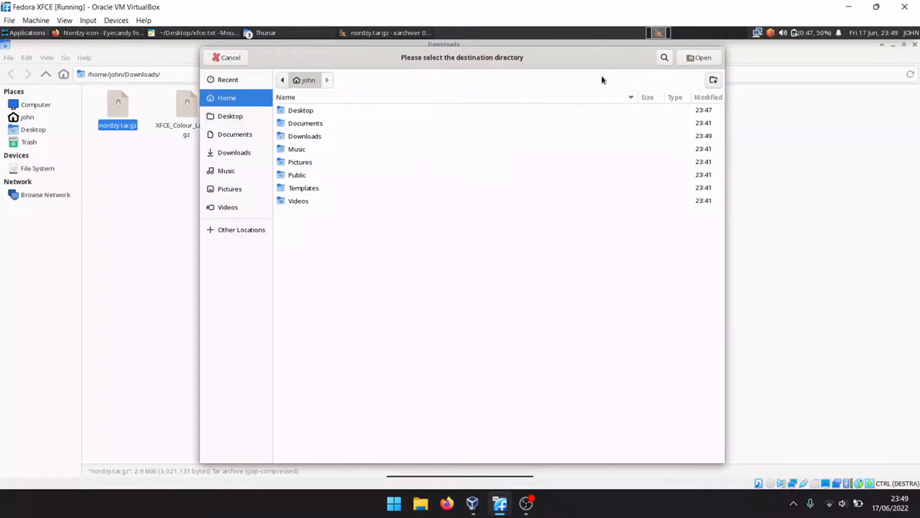
click(699, 58)
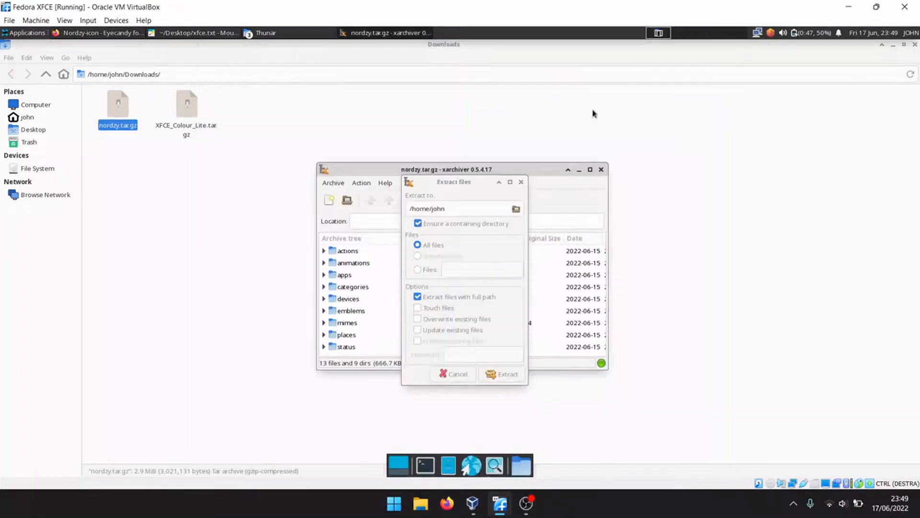
click(501, 374)
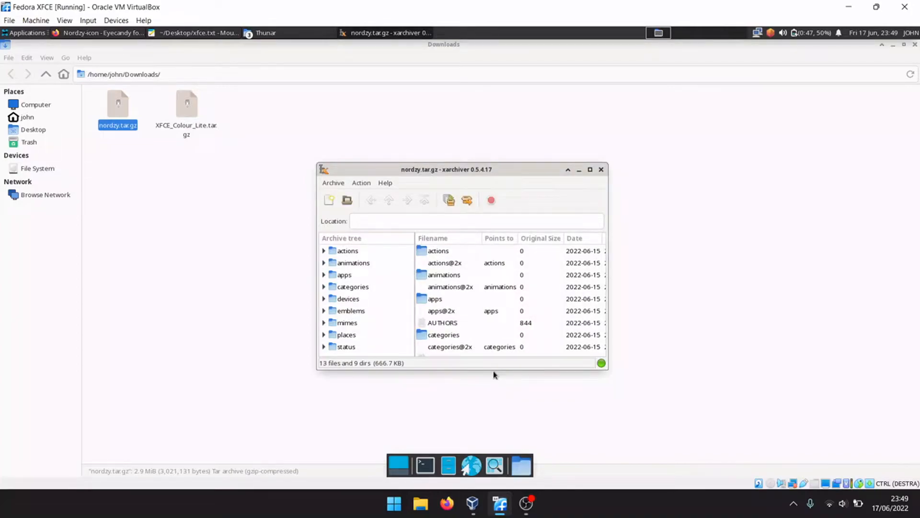
click(601, 169)
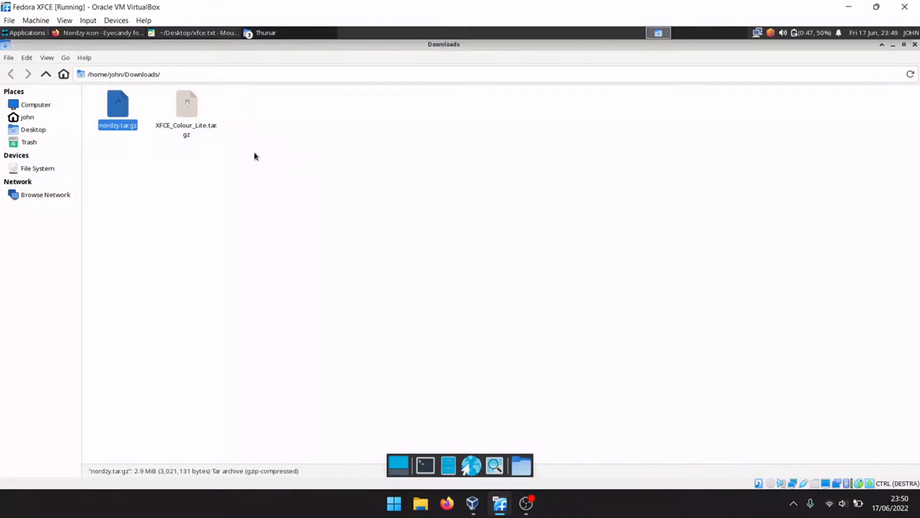
- Move the extracted nordzy folder from the home directory into the .icons folder and close that file manager window
click(38, 118)
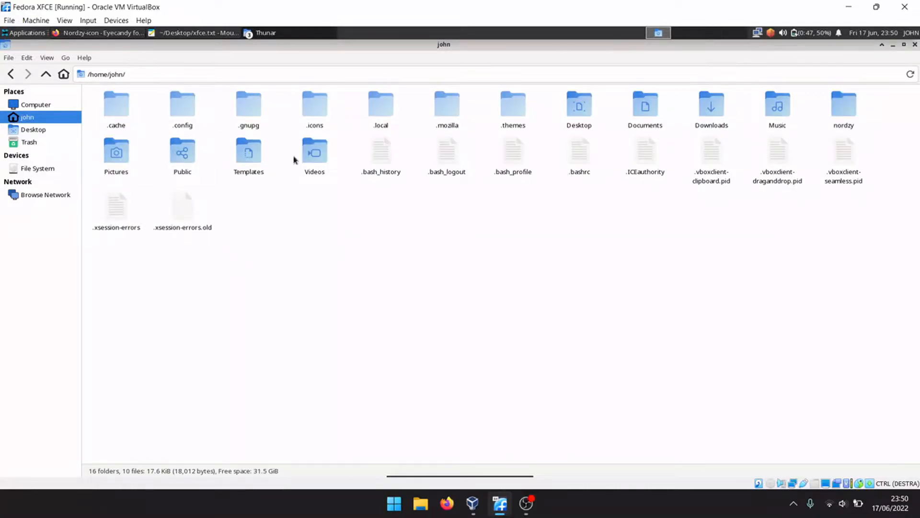
drag(834, 111, 313, 108)
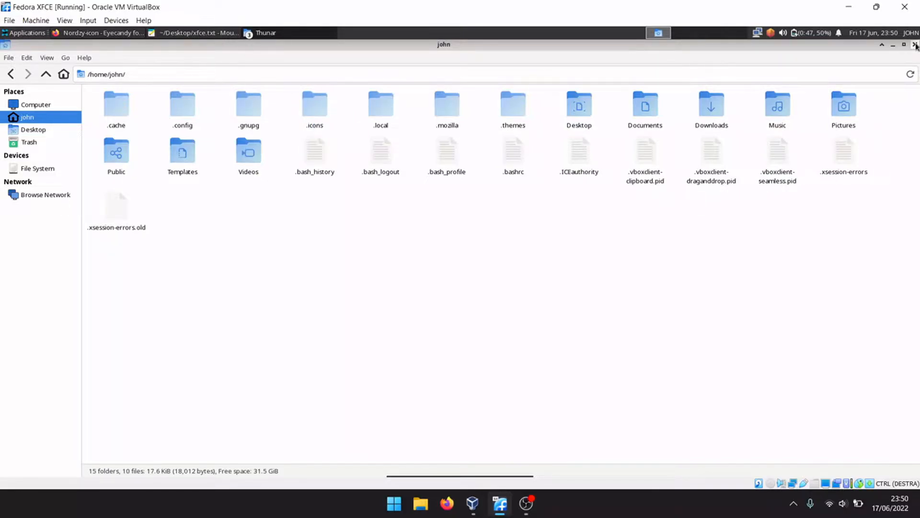
click(915, 45)
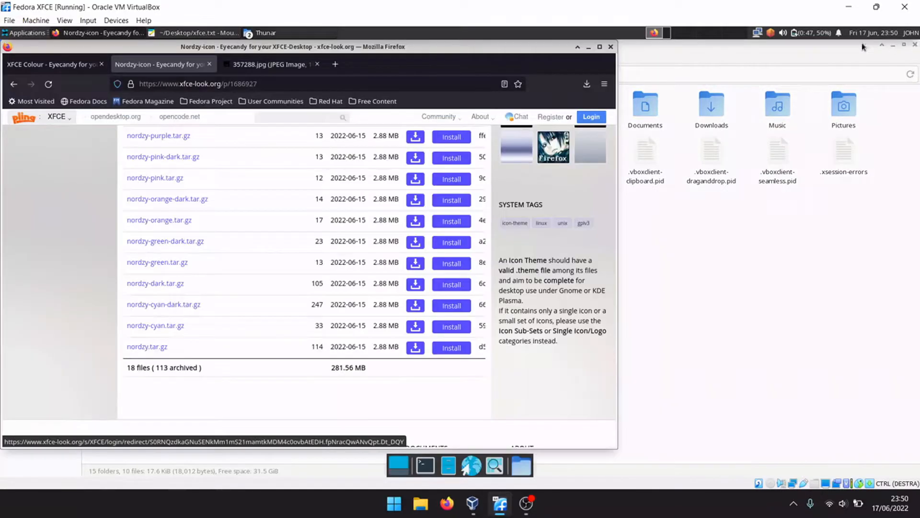
- Save the 357288.jpg beach image from its browser page as wallpaper.jpg in the home directory, and close the browser
click(241, 67)
right_click(252, 177)
click(264, 189)
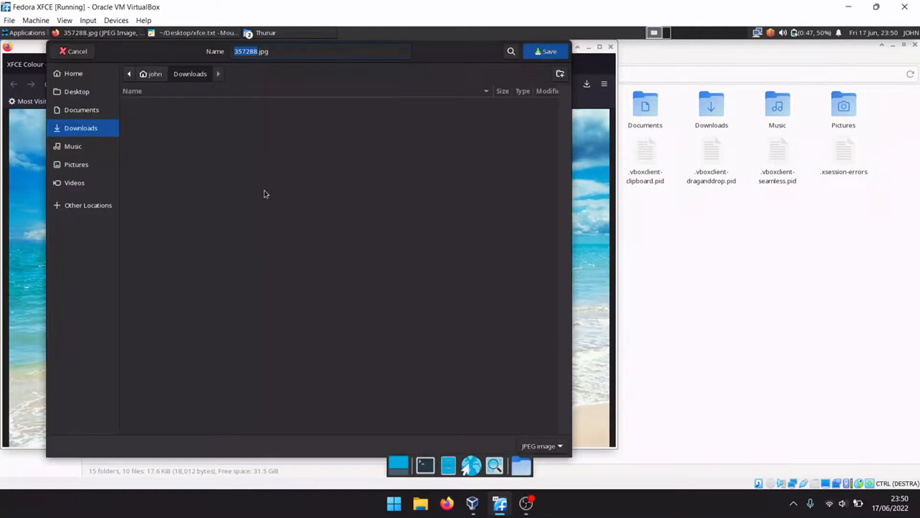
text(wallpaper)
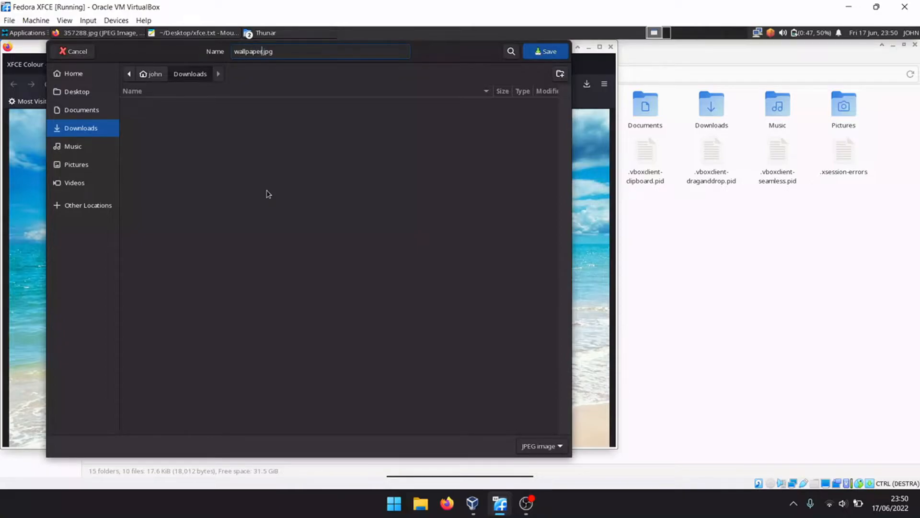
click(81, 73)
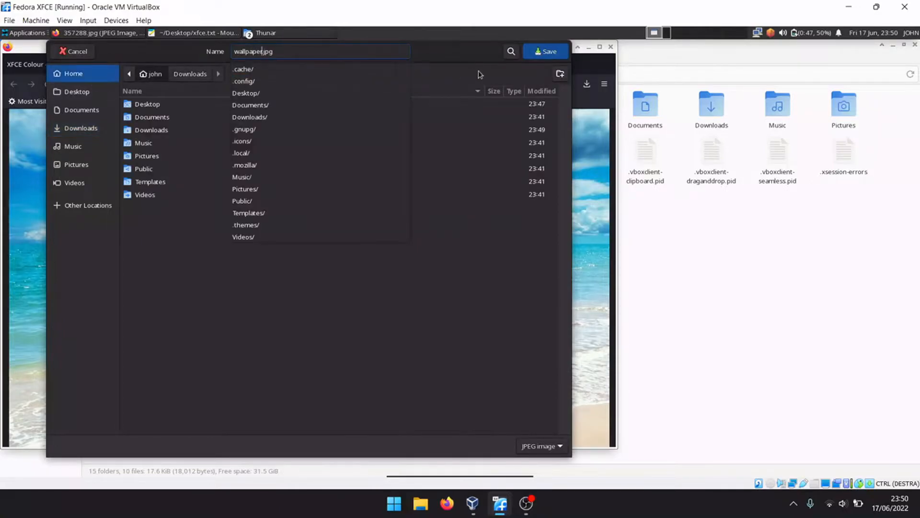
click(540, 53)
click(540, 53)
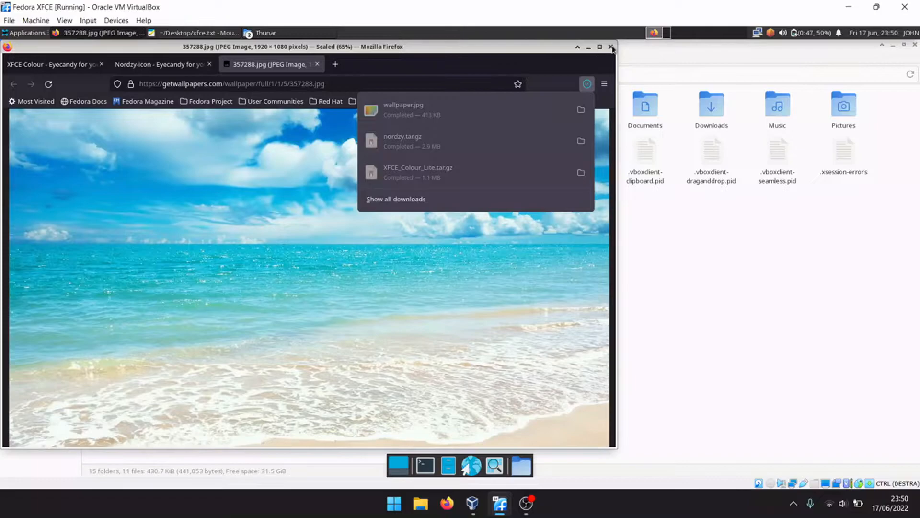
click(612, 47)
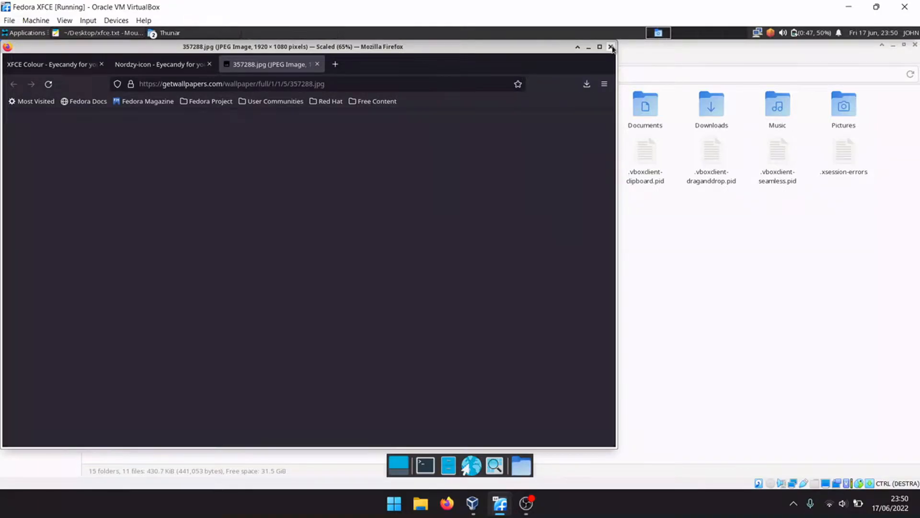
- Close the browser and both file manager windows, and restore the xfce.txt notes window from its maximized size
click(612, 48)
click(916, 44)
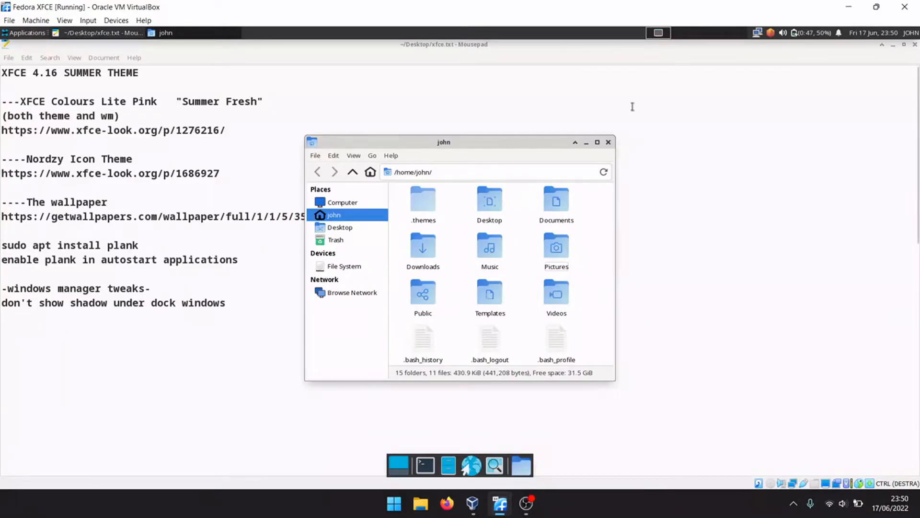
click(609, 143)
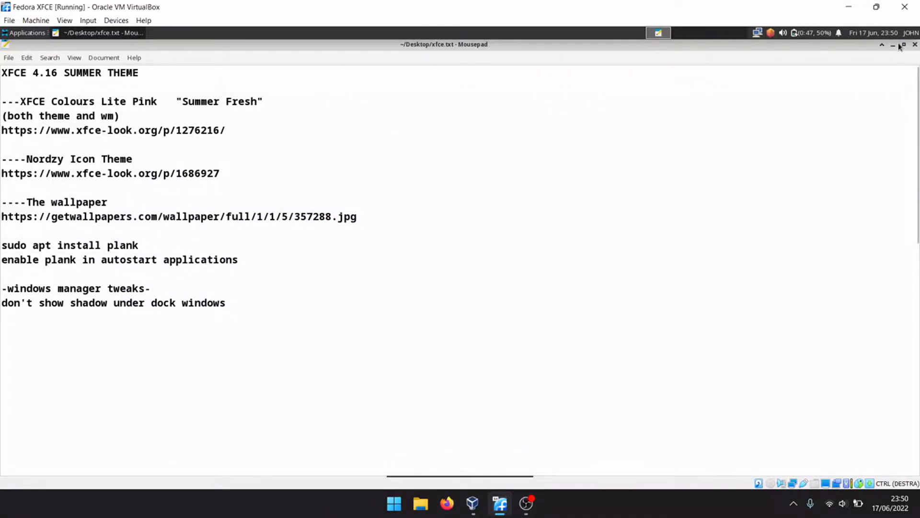
click(903, 45)
- Set the beach image from the home folder as the desktop wallpaper and close the desktop settings
right_click(650, 95)
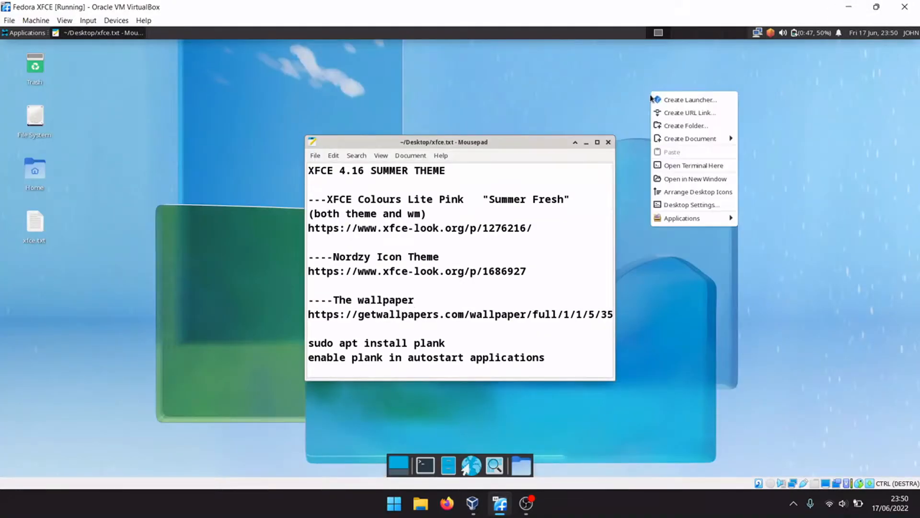
click(664, 201)
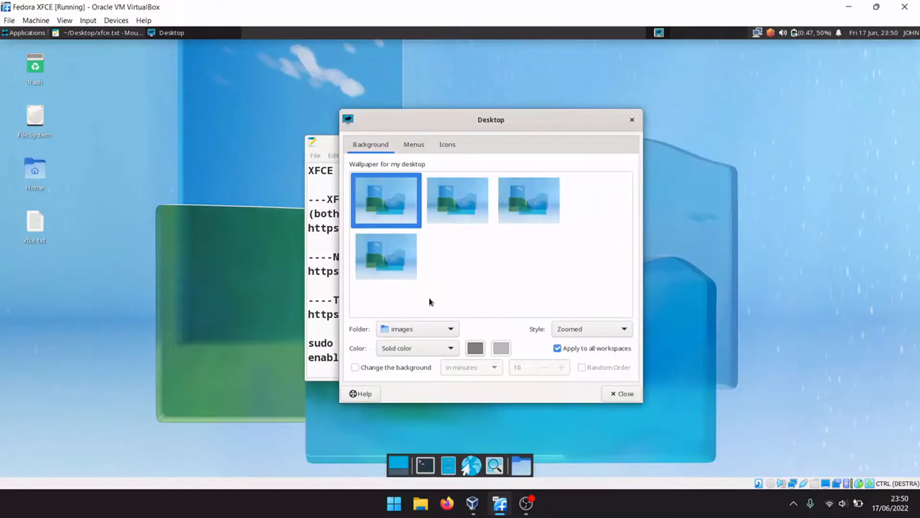
click(417, 330)
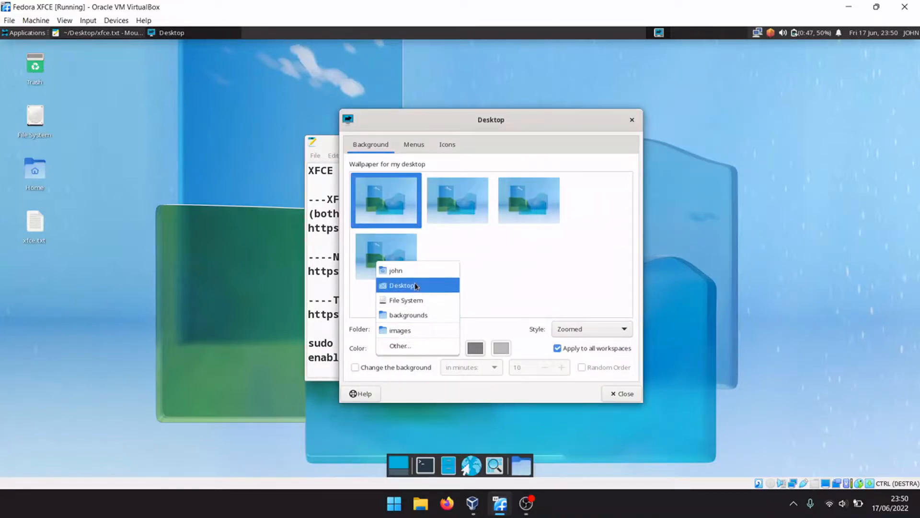
click(415, 271)
click(391, 192)
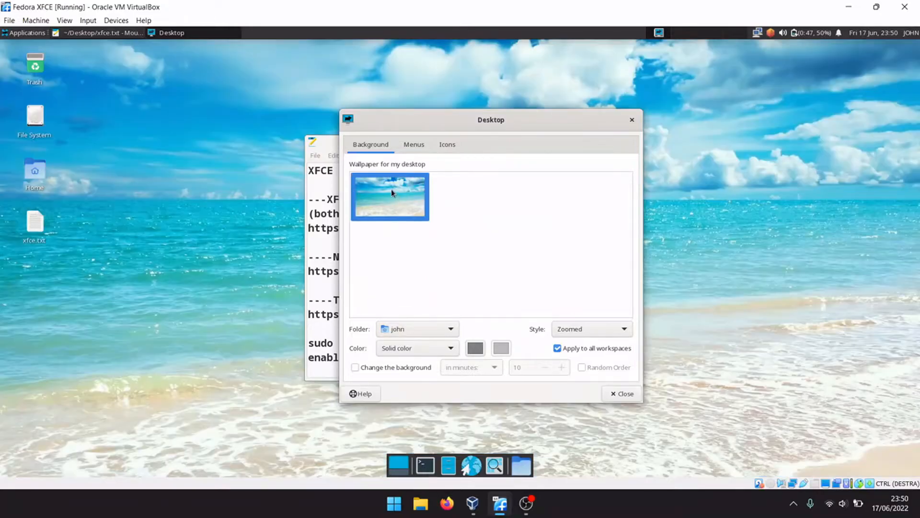
click(633, 120)
- Move the xfce.txt notes window toward the desktop icons and enlarge it until all notes fit
drag(463, 144, 299, 107)
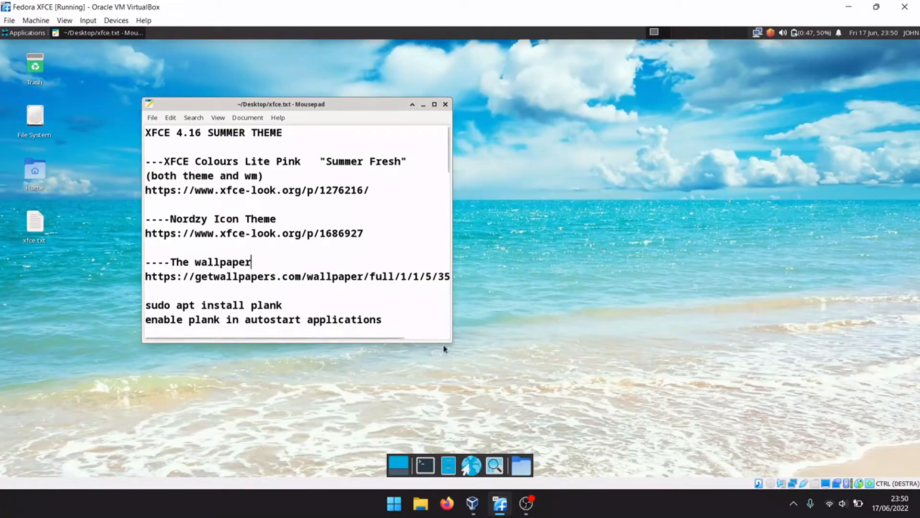
drag(452, 341, 635, 432)
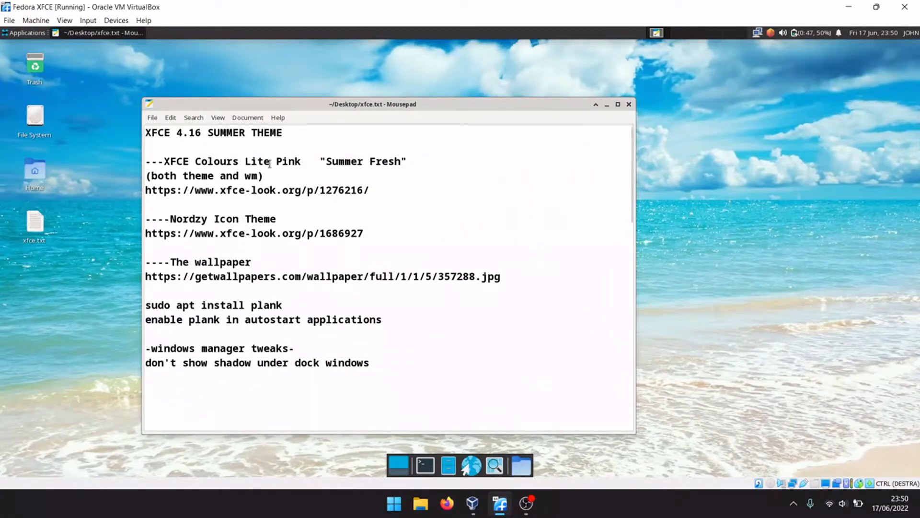
- Apply the XFCE_Colour_Lite_Pink style in the Appearance settings
click(24, 32)
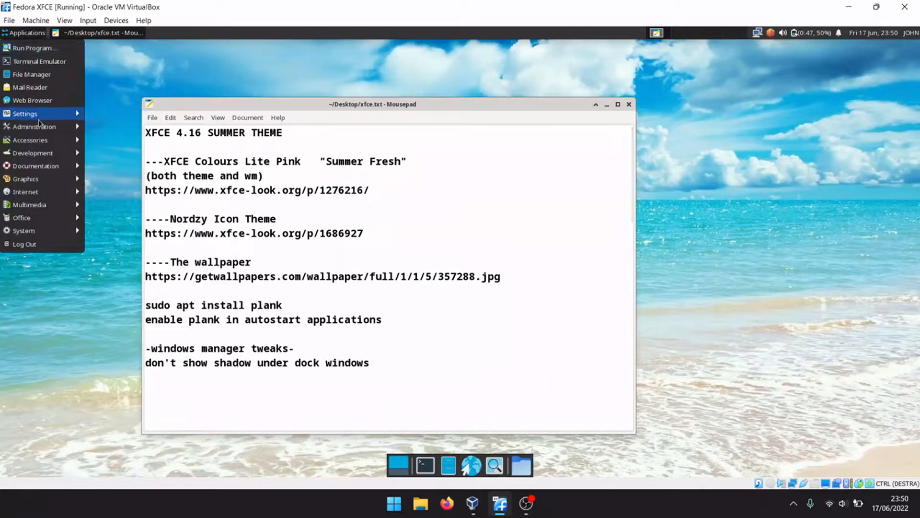
mouse_move(49, 119)
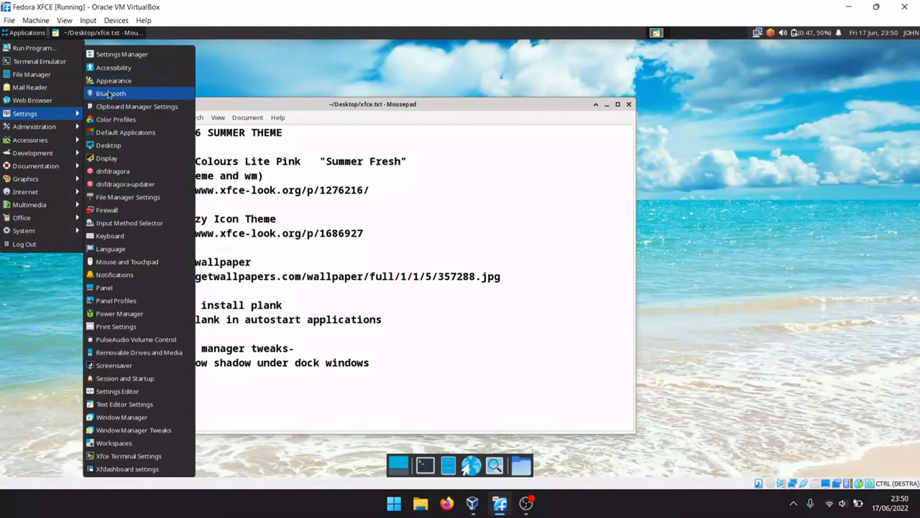
click(260, 88)
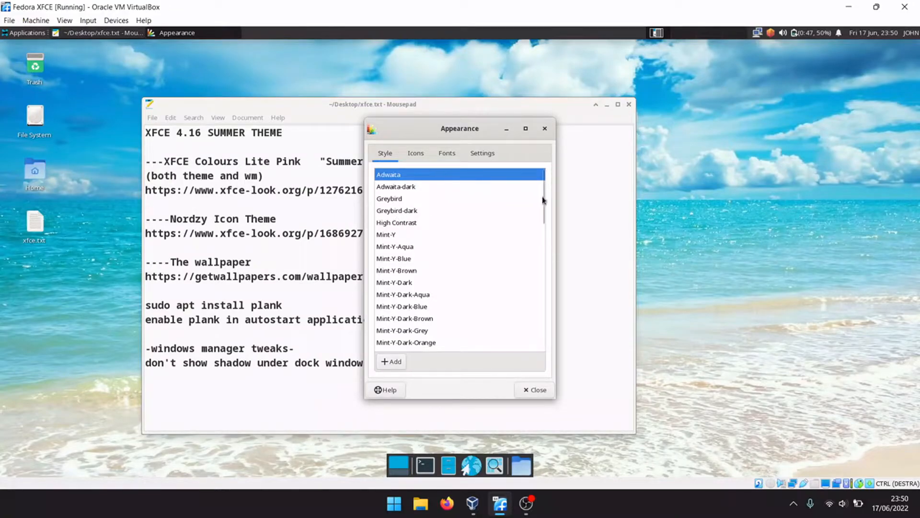
drag(548, 198, 541, 330)
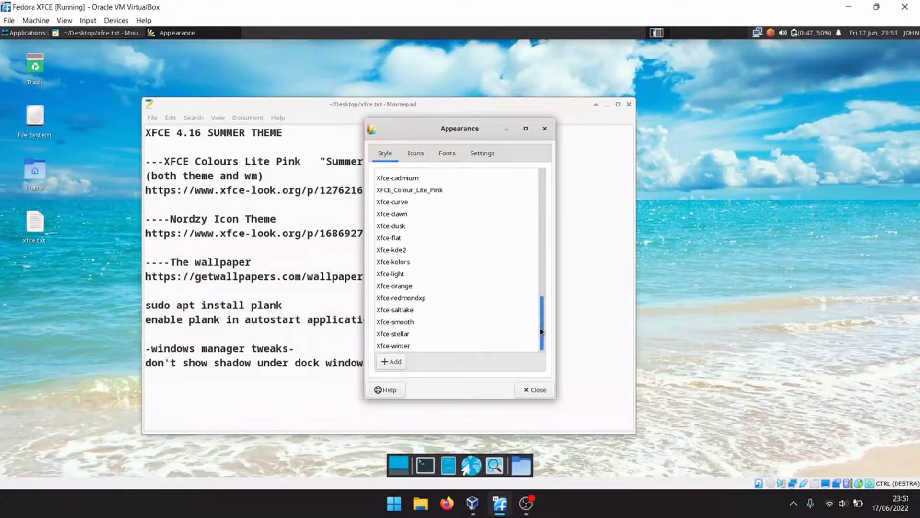
click(419, 191)
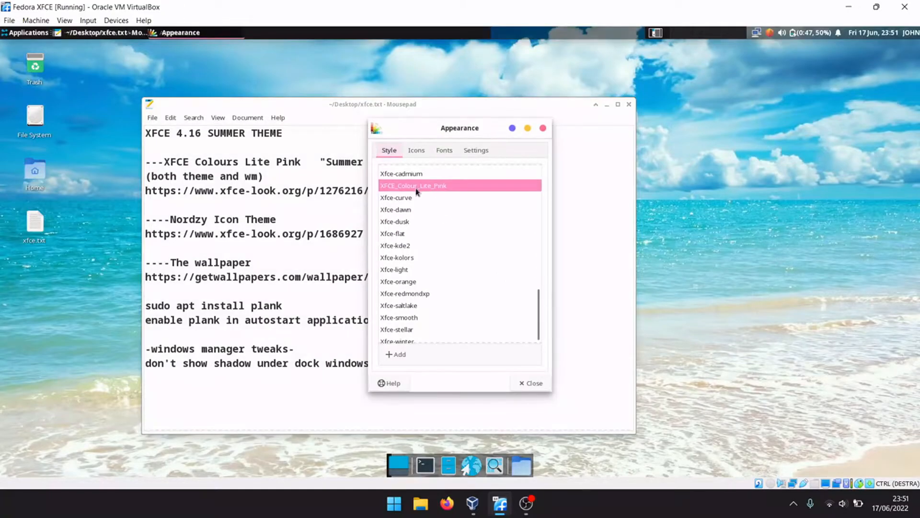
- Apply the Nordzy icon theme and close the Appearance settings
click(418, 151)
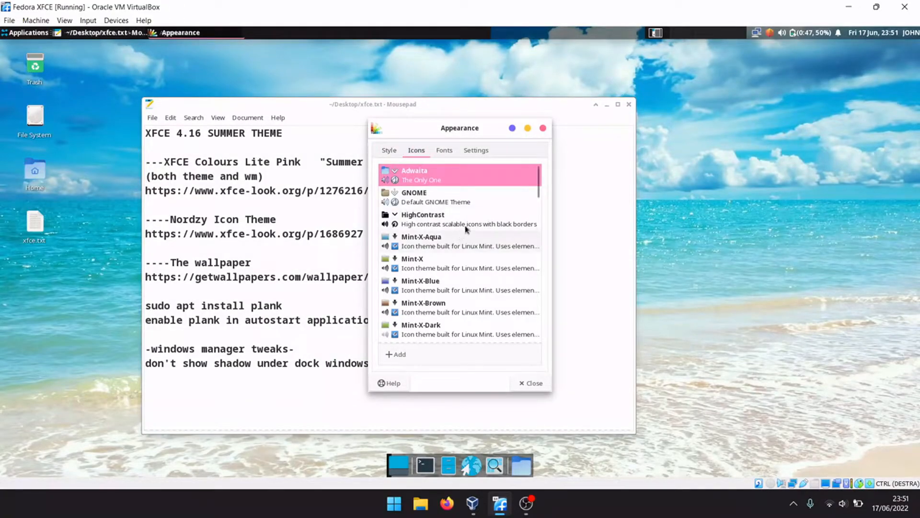
drag(540, 188, 538, 338)
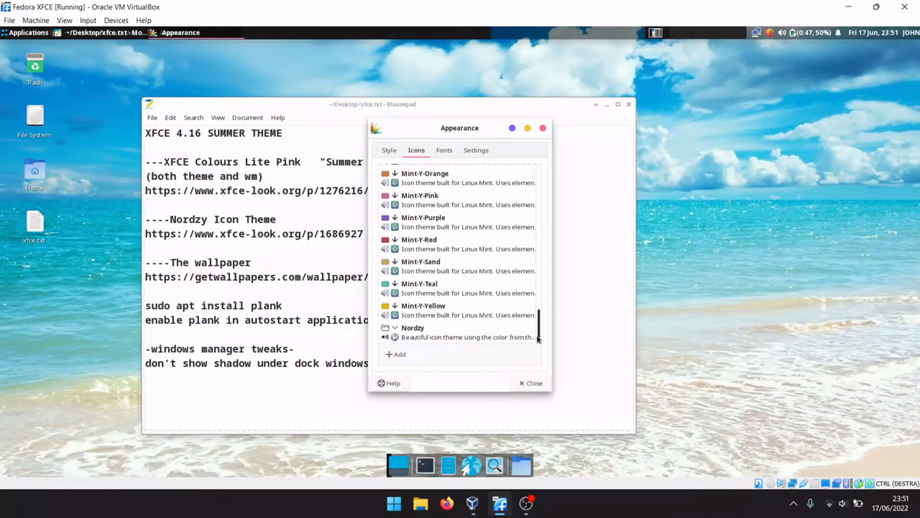
click(493, 326)
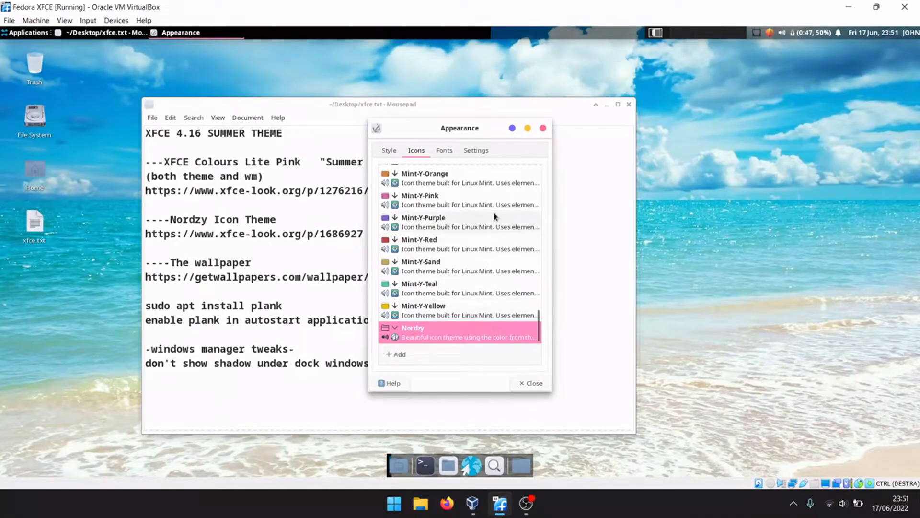
click(543, 129)
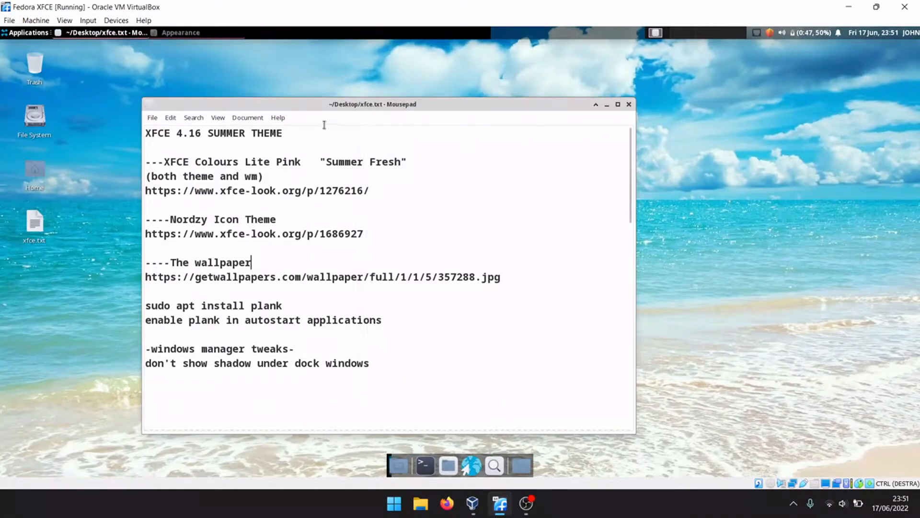
- Turn off shadows under dock windows in the compositor options of Window Manager Tweaks, and close the dialog
click(39, 35)
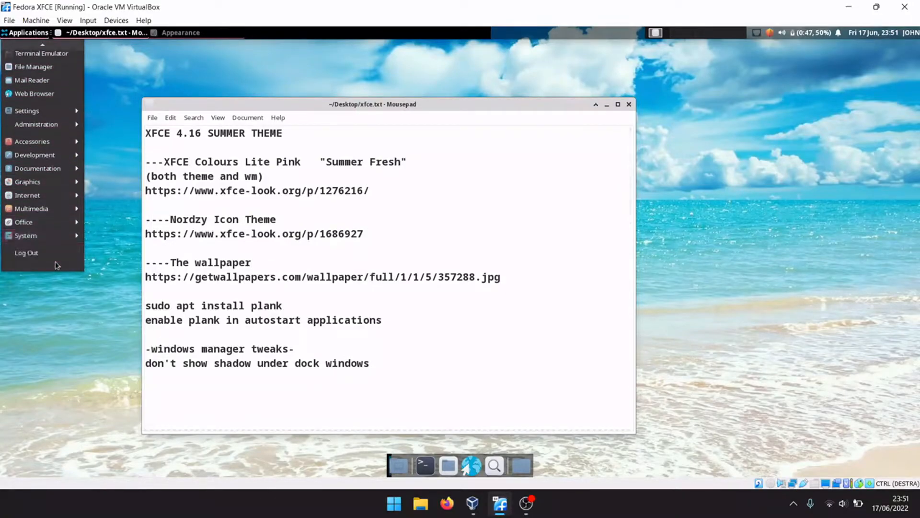
click(72, 37)
click(30, 33)
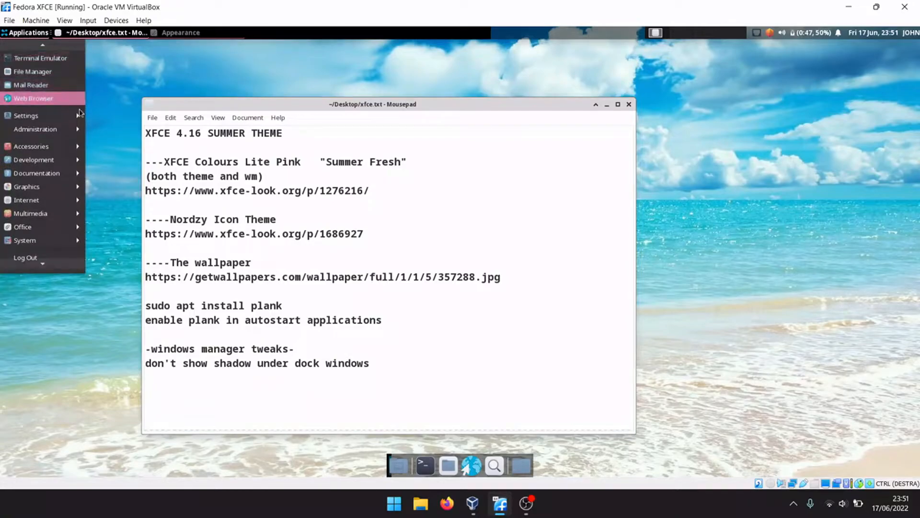
mouse_move(29, 115)
scroll(147, 449, down, 1)
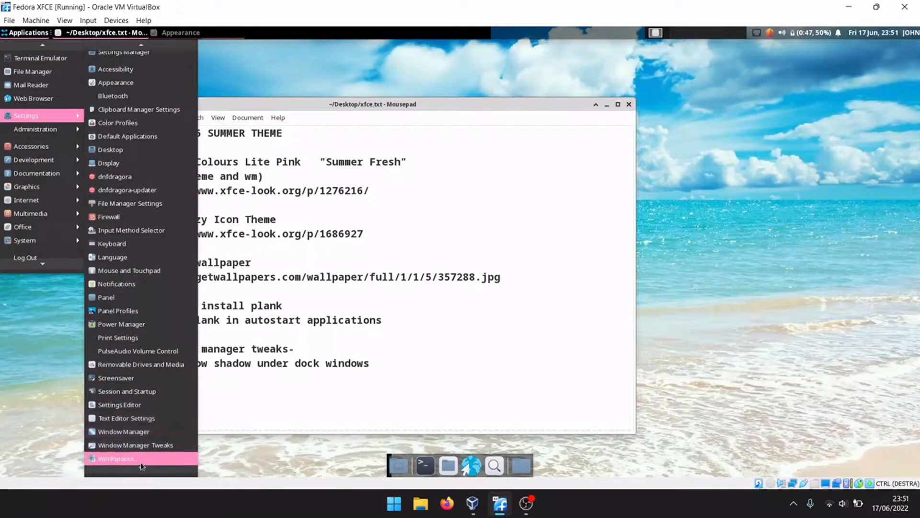
click(138, 446)
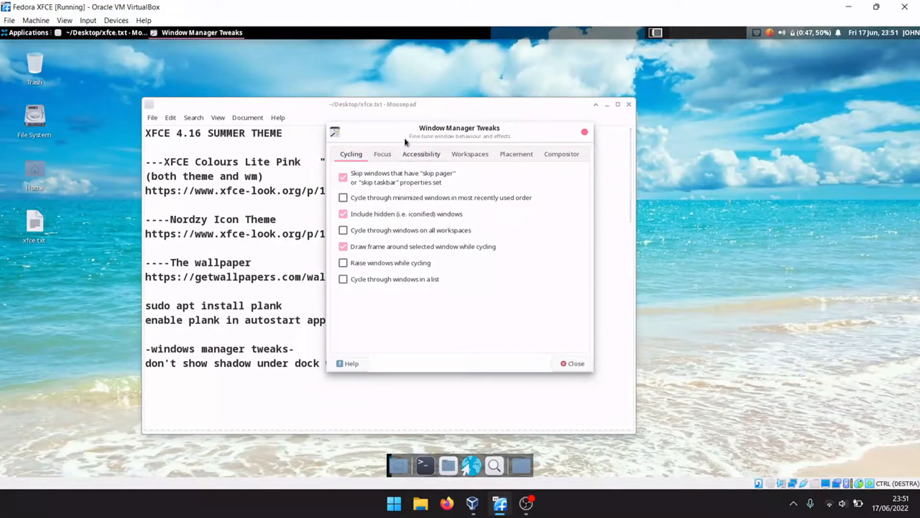
click(374, 156)
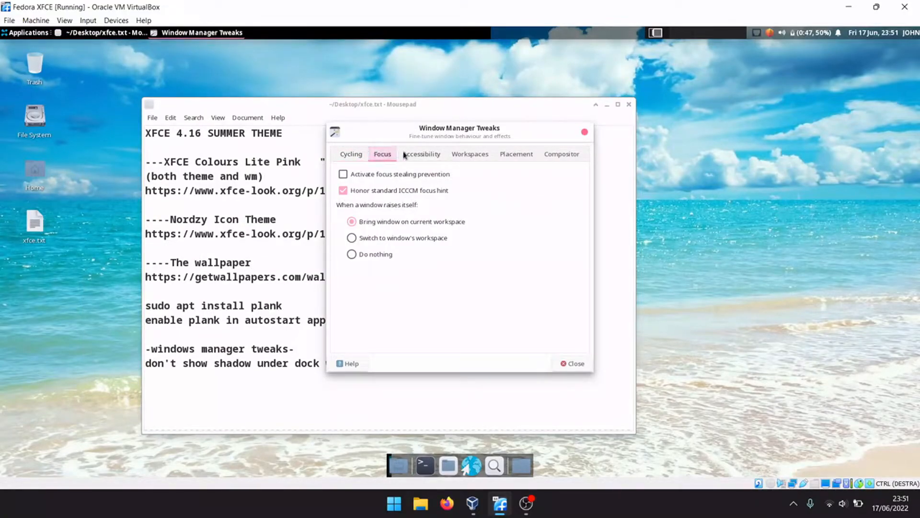
click(406, 154)
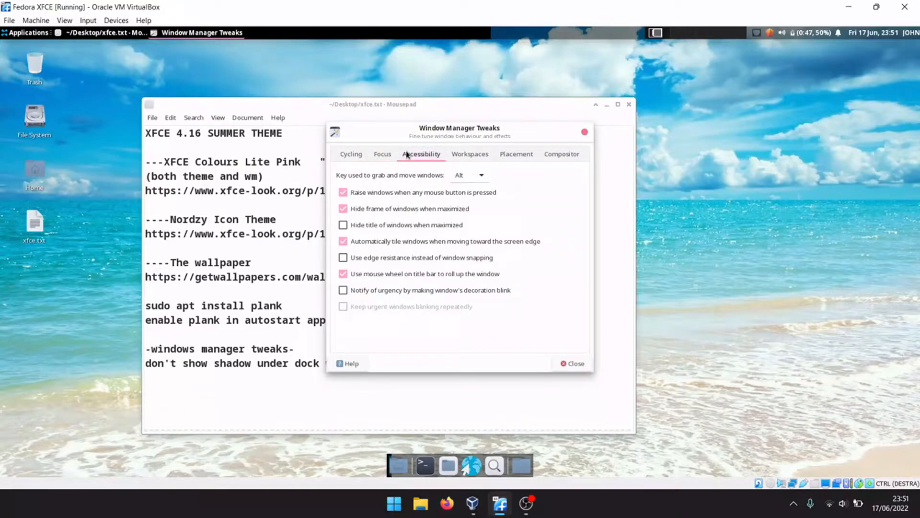
click(464, 154)
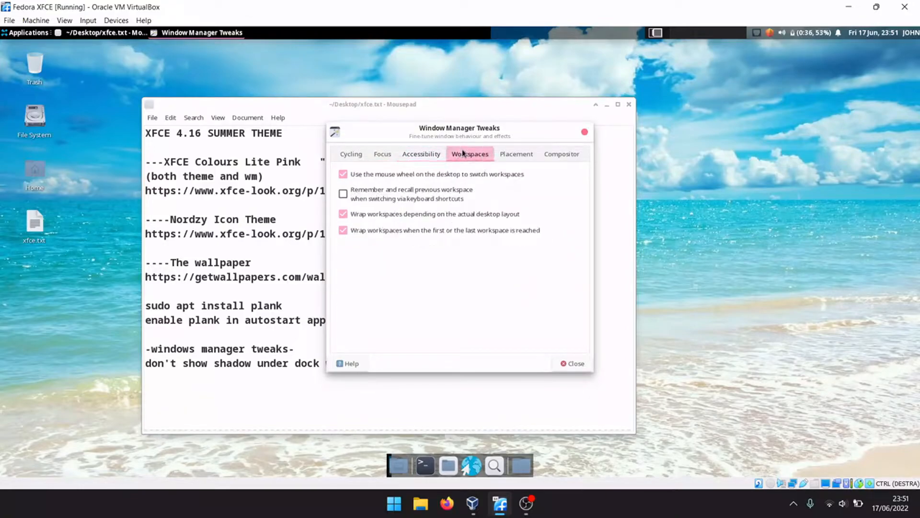
click(512, 155)
click(551, 155)
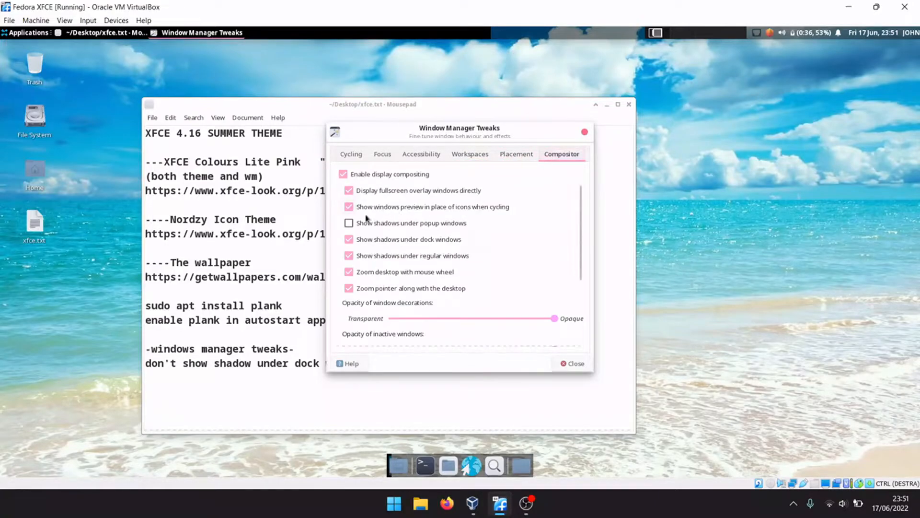
click(349, 239)
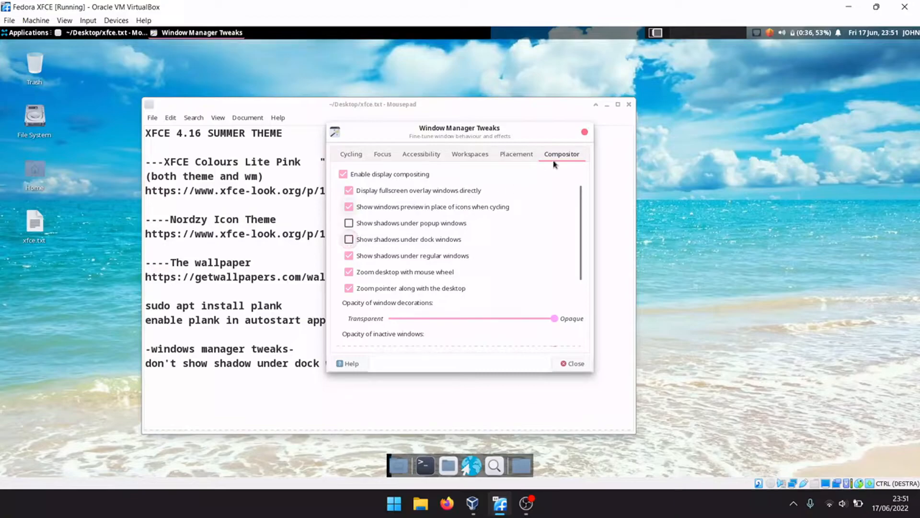
click(585, 132)
- Apply the XFCE_Colour_Lite_Pink theme in the Window Manager style settings and close the dialog
click(28, 32)
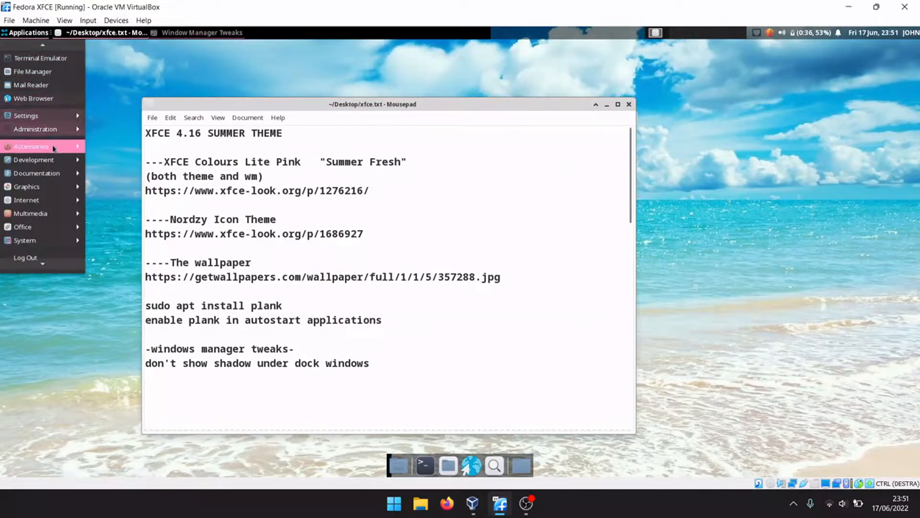
mouse_move(55, 116)
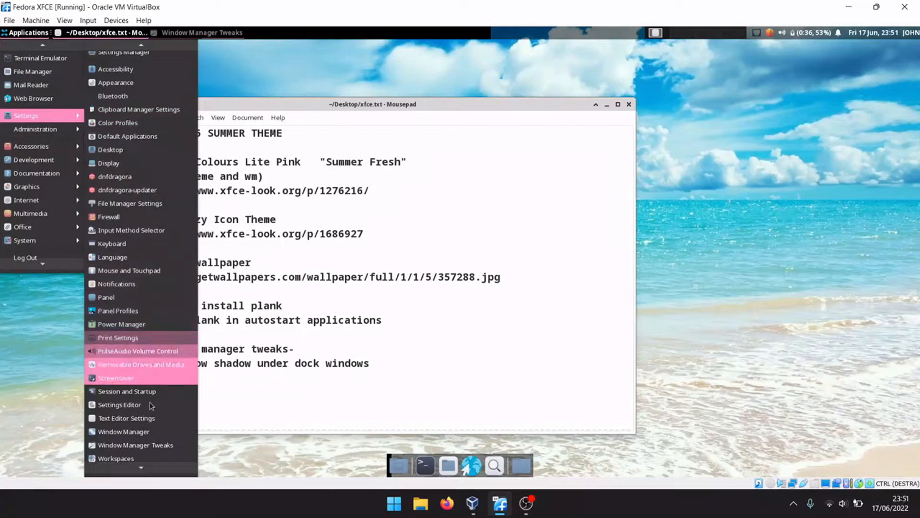
click(137, 434)
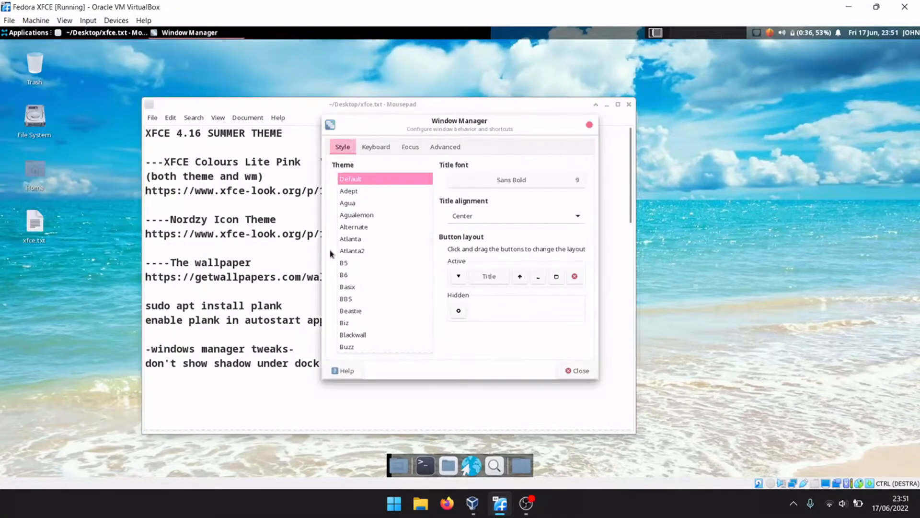
drag(430, 181, 422, 292)
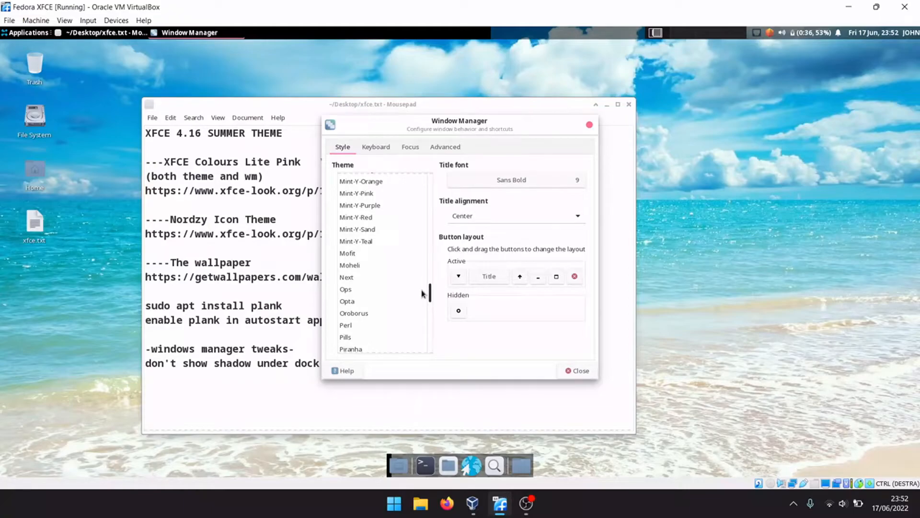
scroll(422, 300, down, 3)
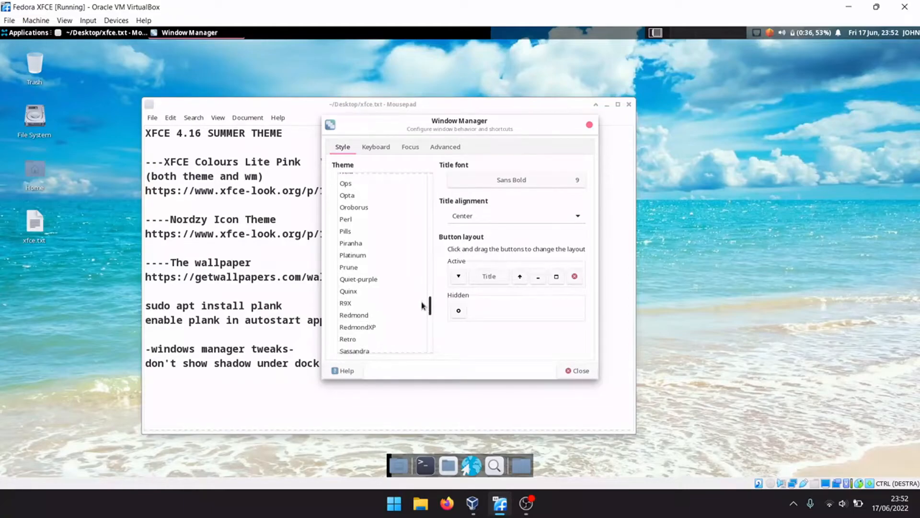
click(370, 277)
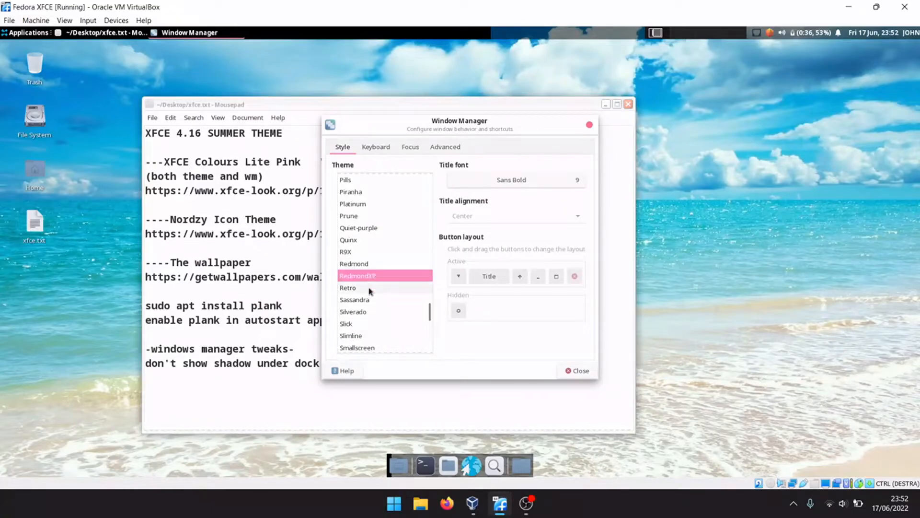
click(368, 290)
scroll(369, 291, down, 2)
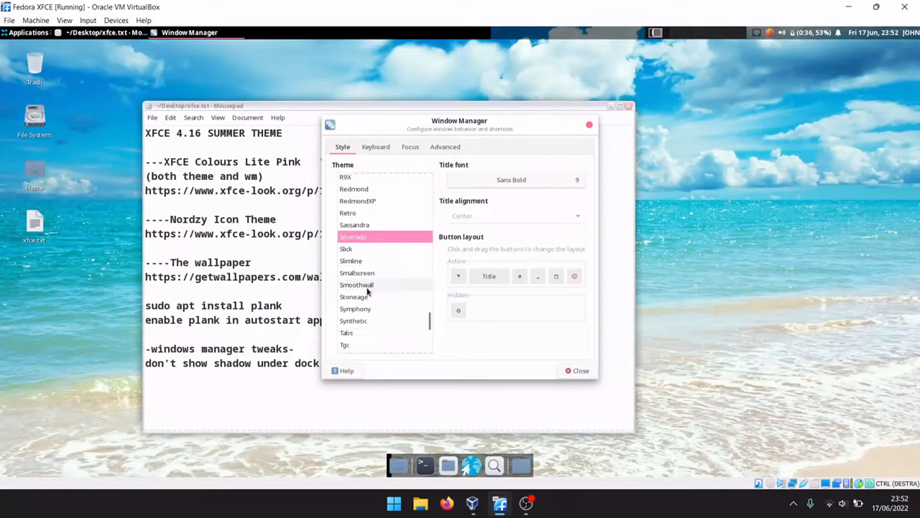
scroll(368, 291, down, 1)
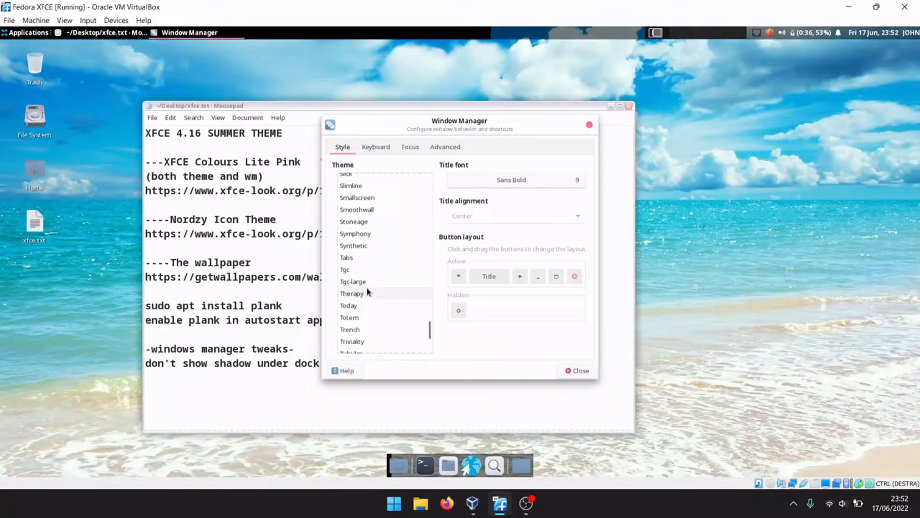
scroll(369, 292, down, 1)
scroll(369, 291, down, 2)
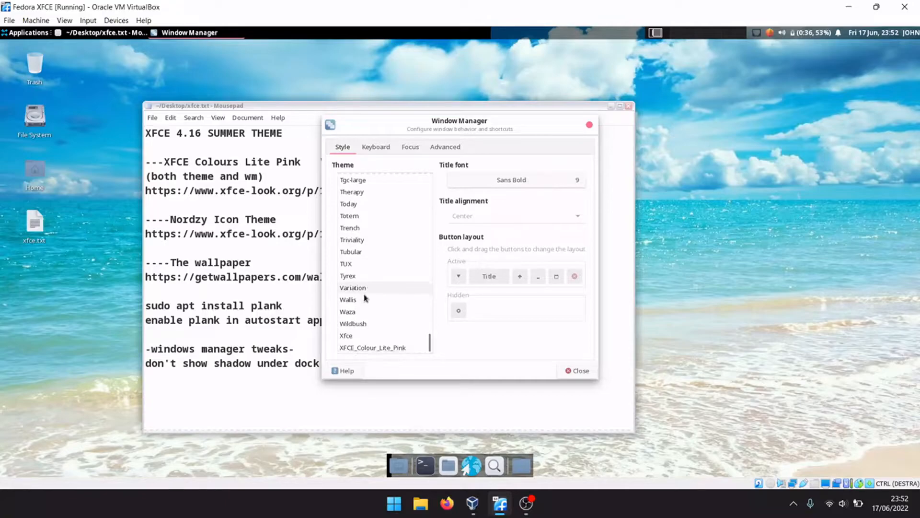
click(372, 349)
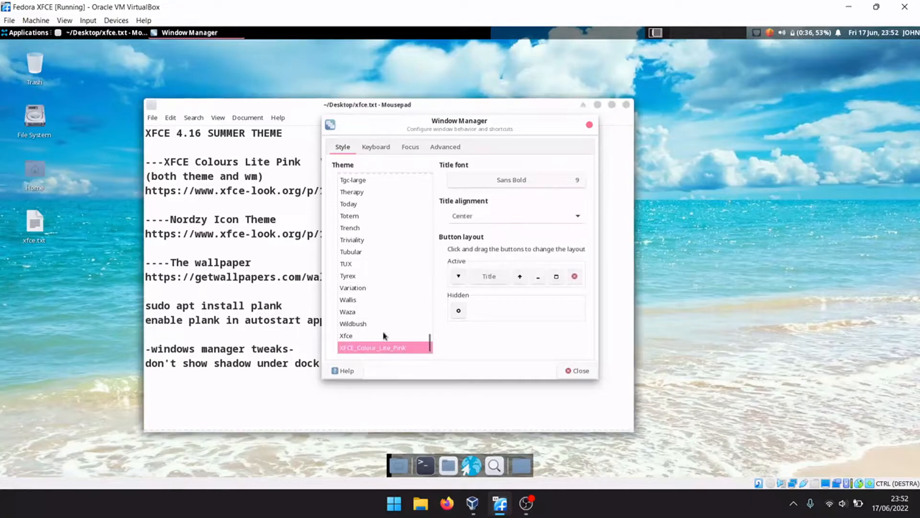
click(590, 125)
- Install plank from a terminal with sudo dnf install plank, entering the account password and accepting the installation, and close the terminal
click(425, 465)
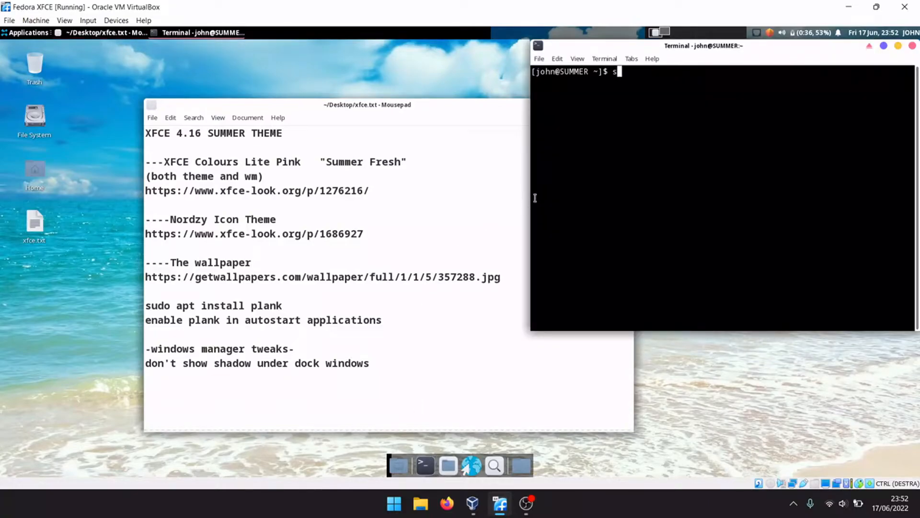
text(sudo dnf install plank)
key(Return)
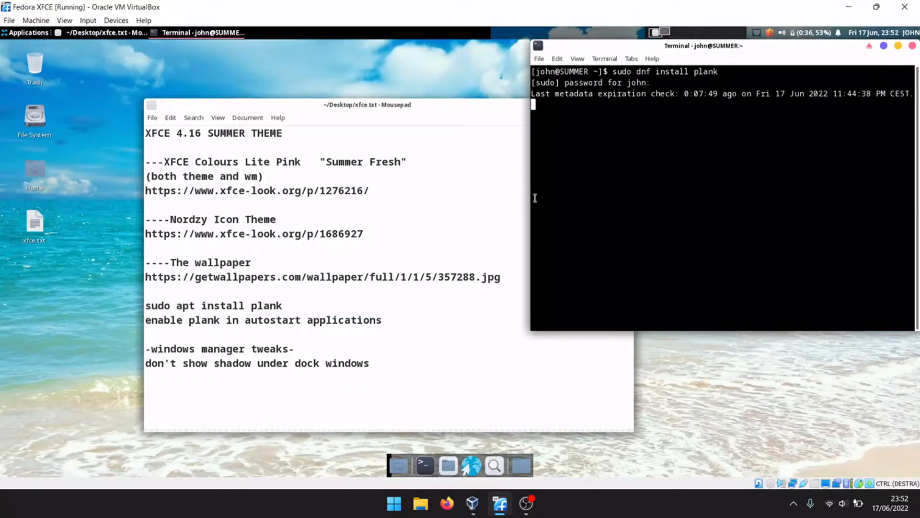
key(Return)
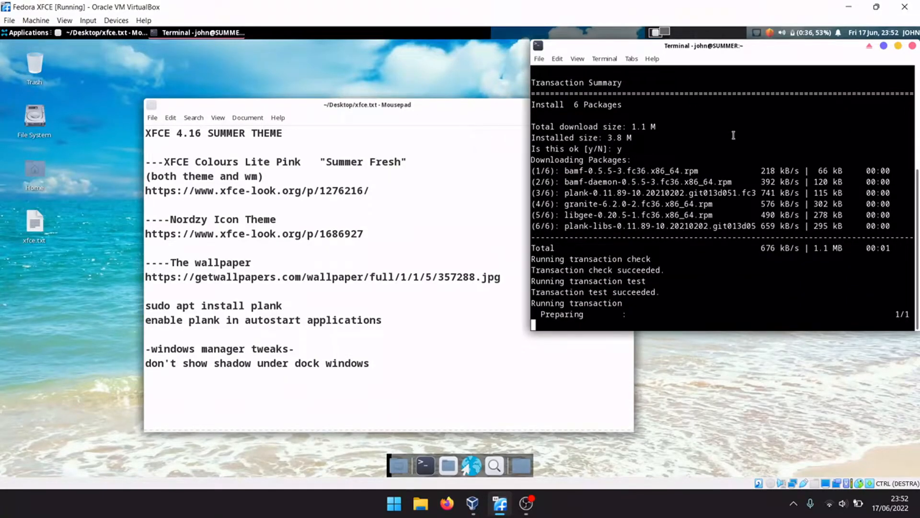
click(912, 46)
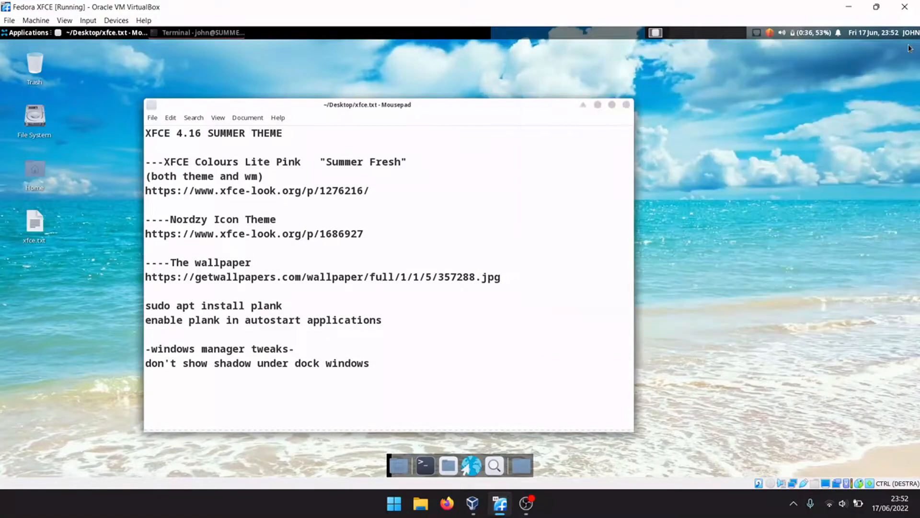
- Remove Panel 2, the bottom launcher panel, through its panel preferences and close them
right_click(445, 466)
mouse_move(467, 453)
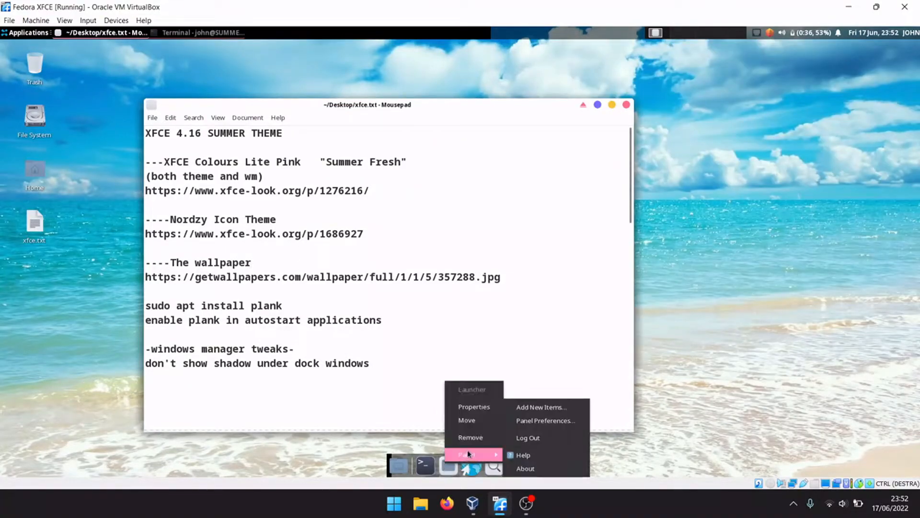
click(539, 422)
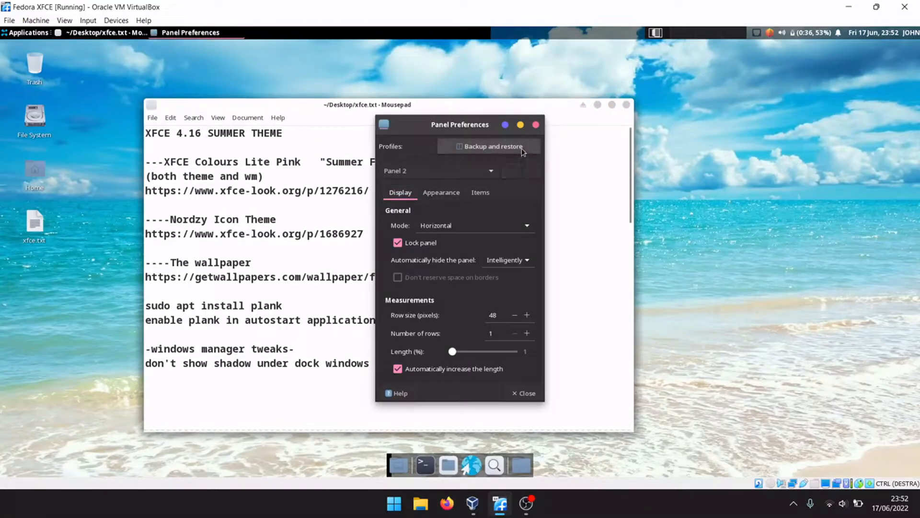
click(532, 171)
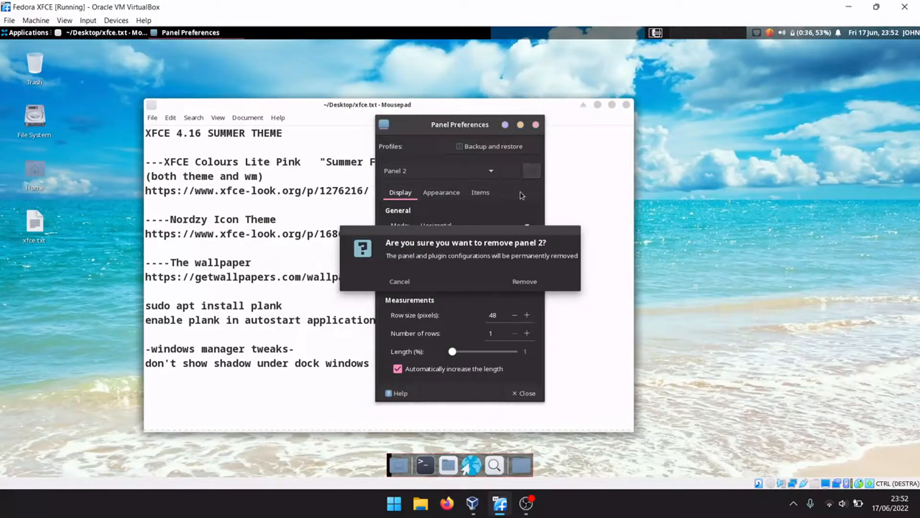
click(526, 281)
click(536, 125)
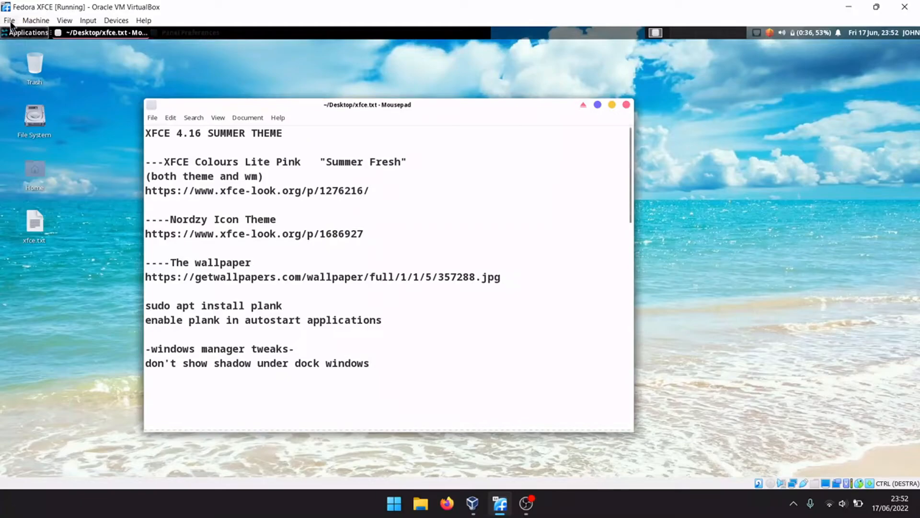
- Add an application autostart entry named plank with a description and the command plank, triggered on login, and close Session and Startup
click(27, 32)
mouse_move(28, 122)
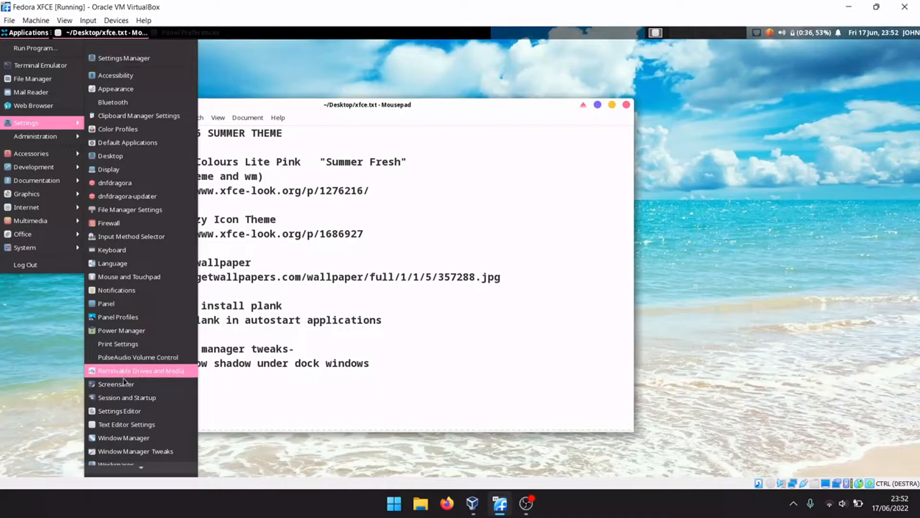
click(123, 398)
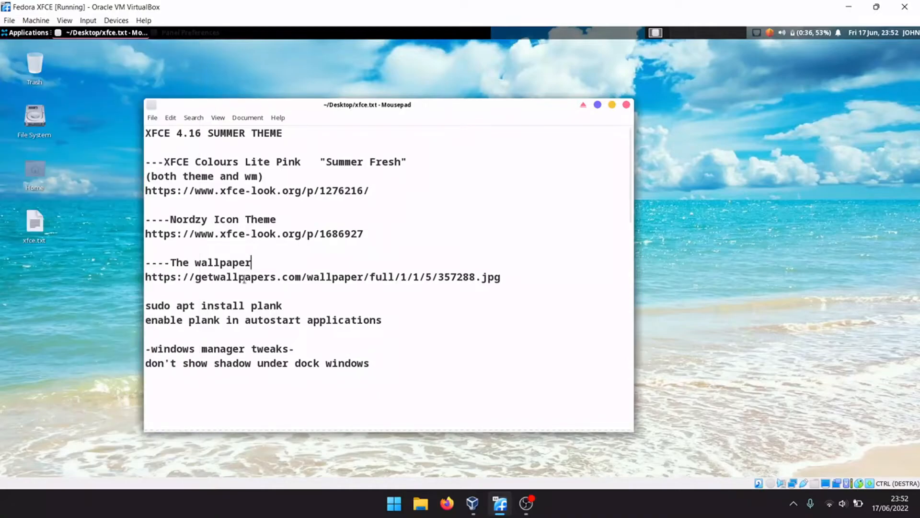
click(402, 160)
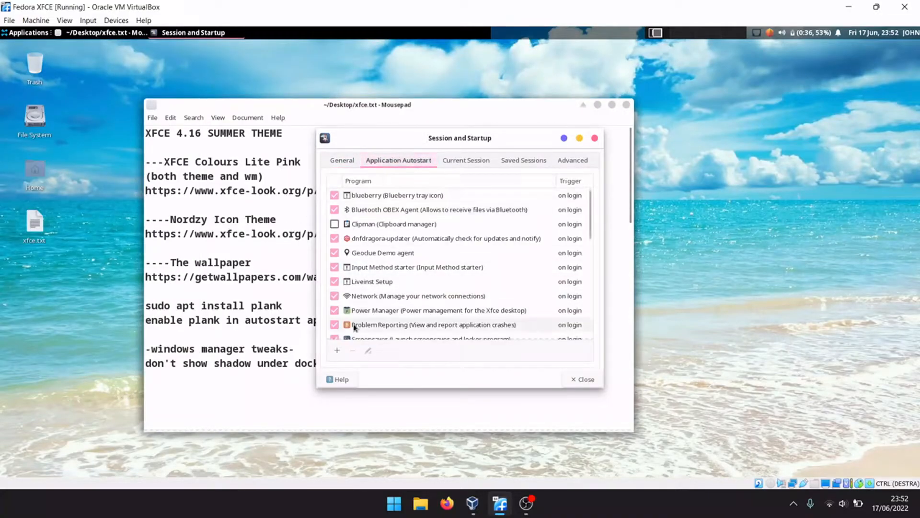
click(337, 350)
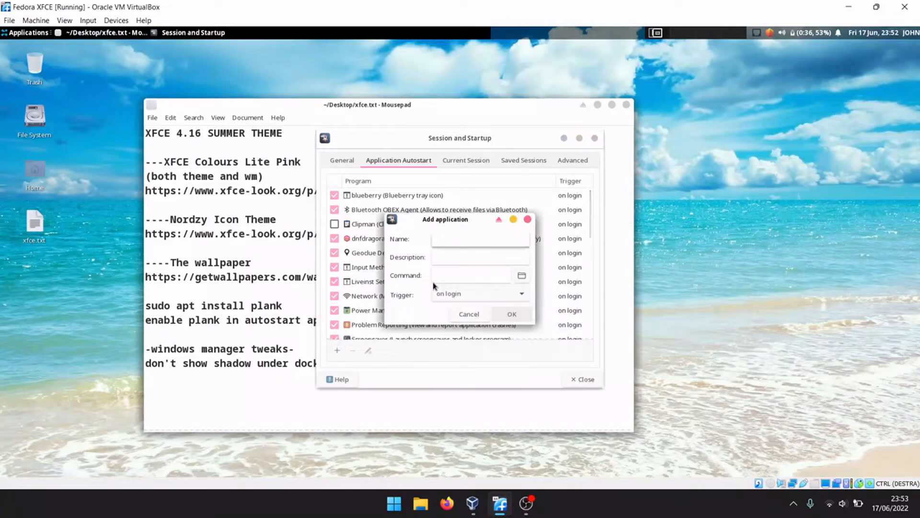
click(445, 274)
text(plank)
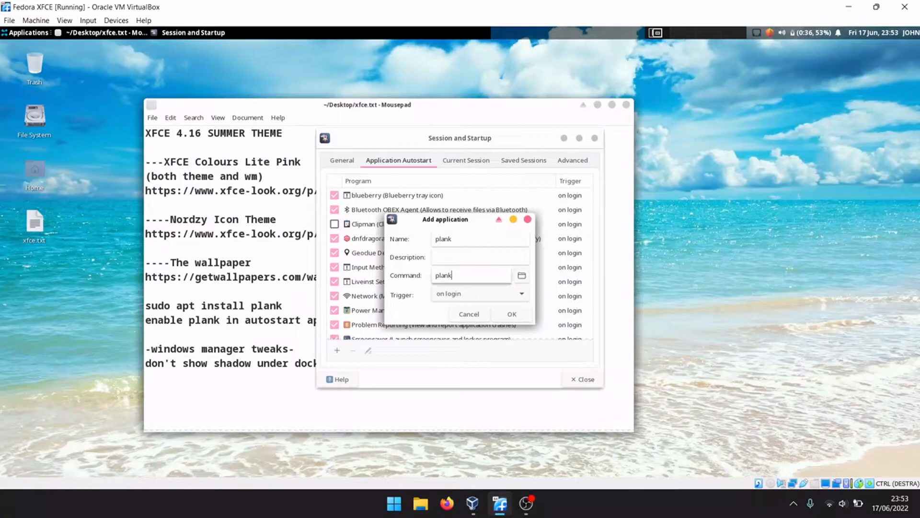
click(456, 257)
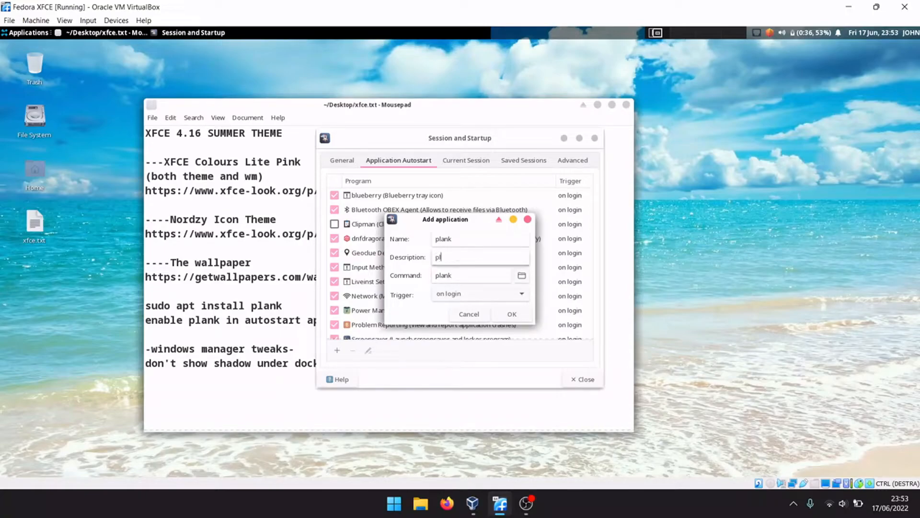
click(512, 314)
click(594, 139)
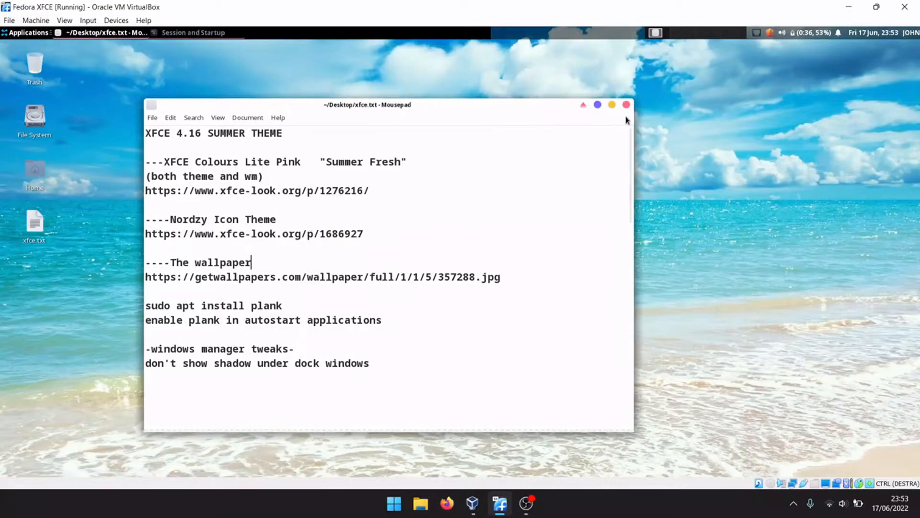
- Close the xfce.txt notes and restart the system, logging back in with the account password
click(626, 105)
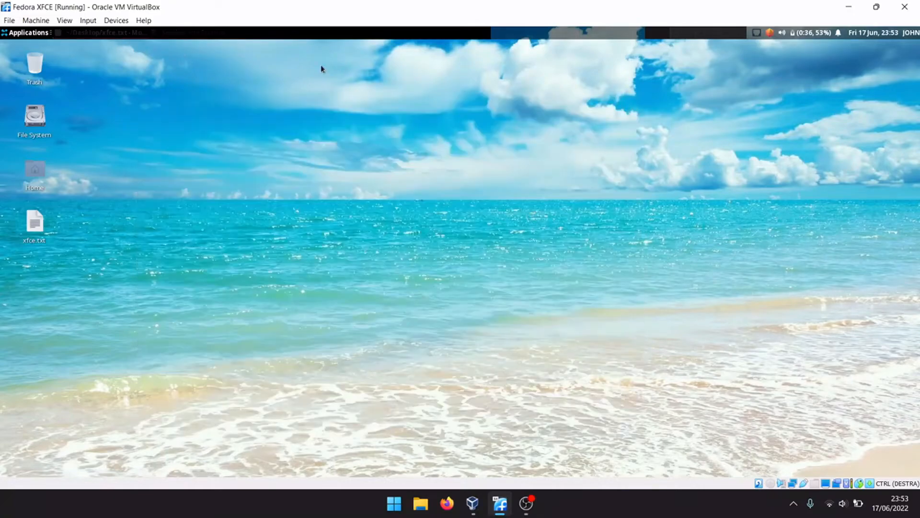
click(28, 32)
click(29, 265)
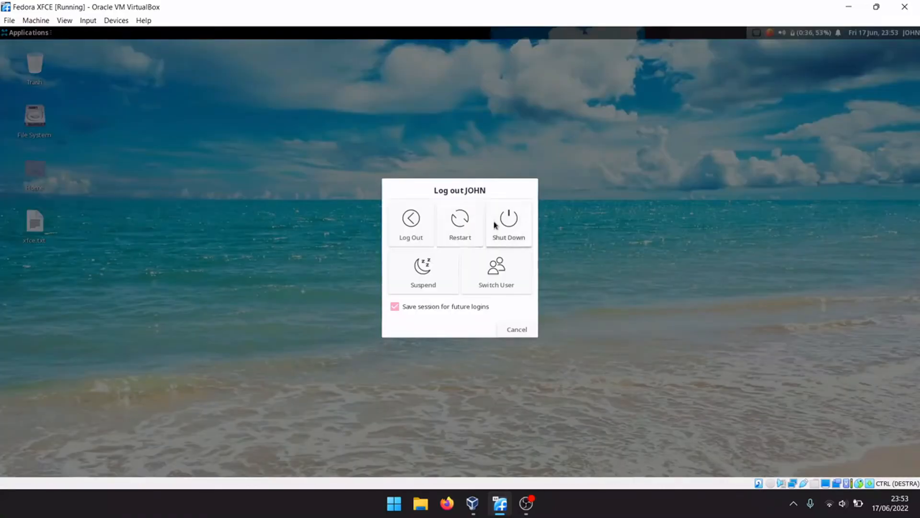
click(459, 221)
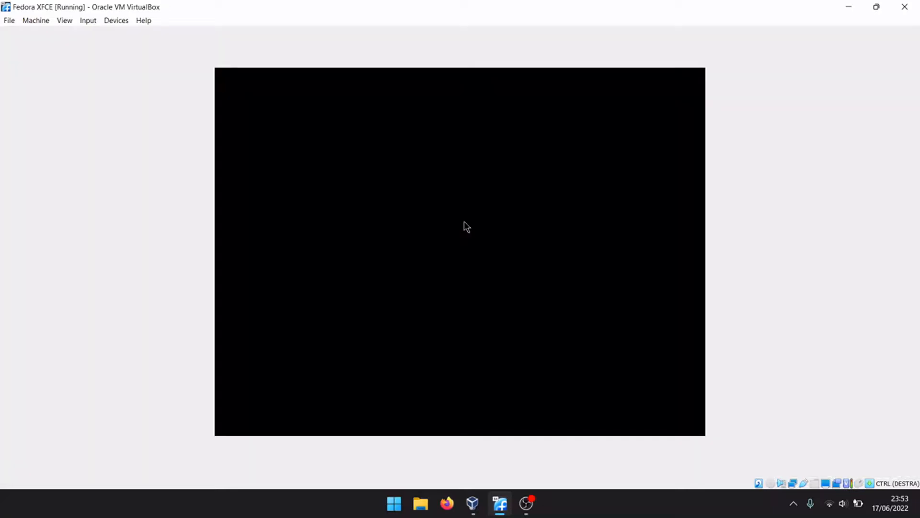
key(Return)
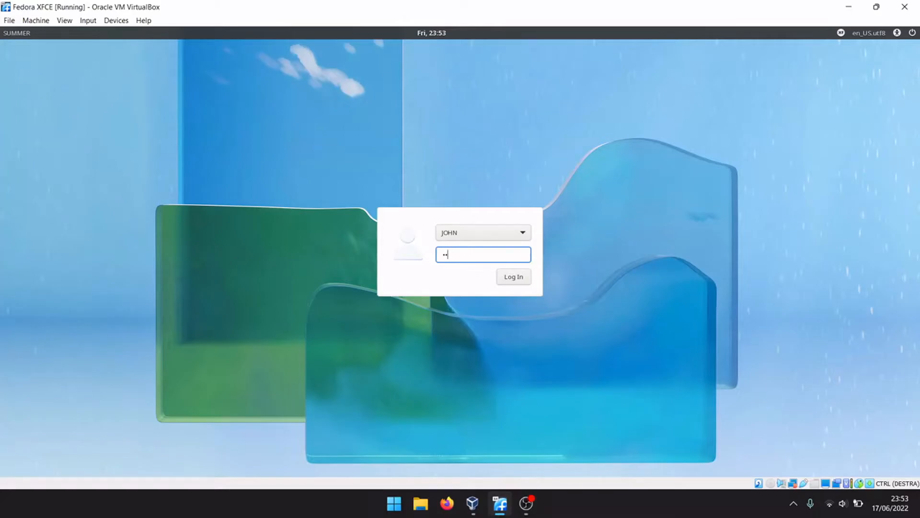
key(Return)
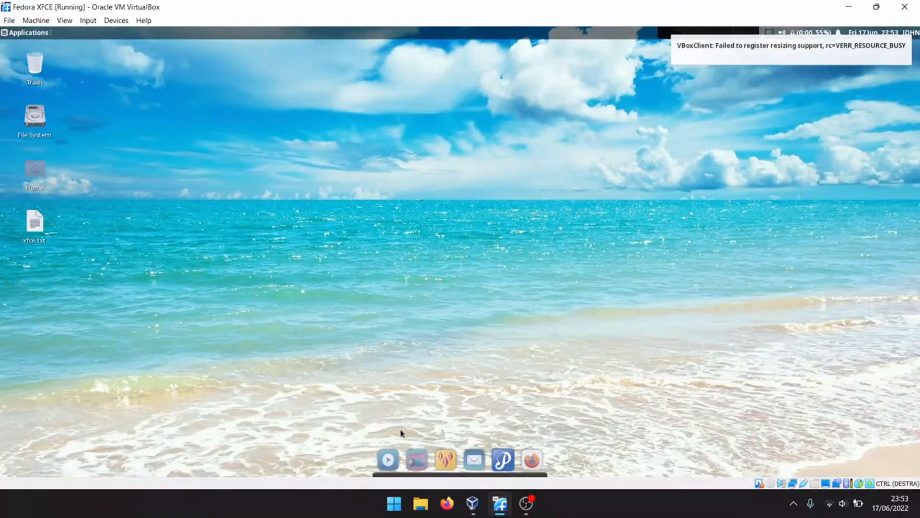
- Remove the media player, mail client and Pragha launchers from the plank dock
right_click(387, 461)
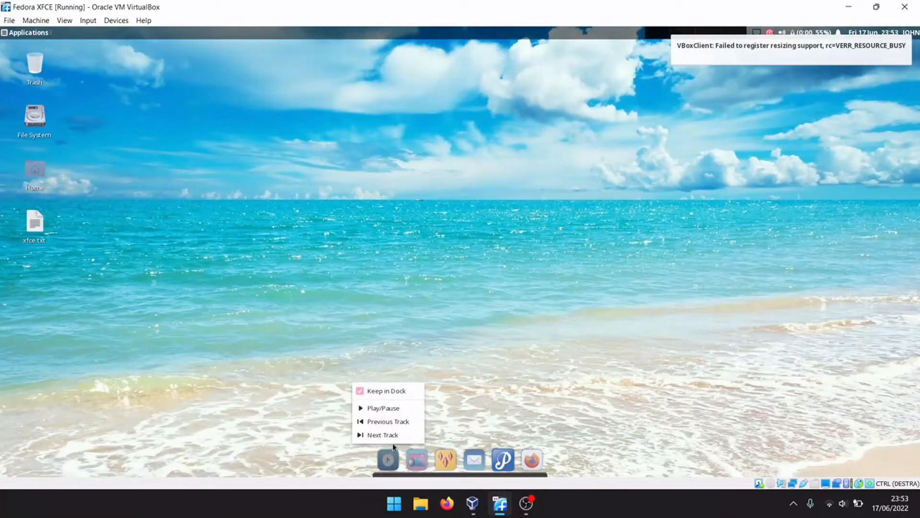
click(397, 390)
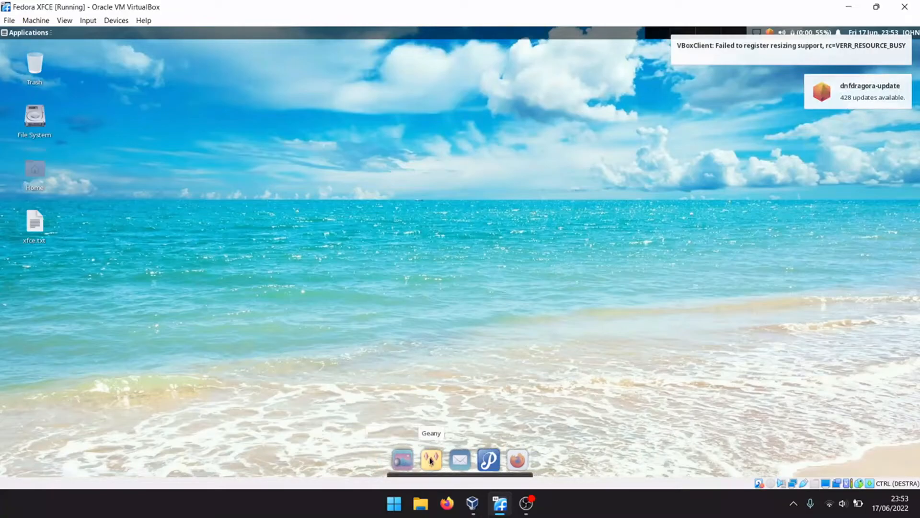
right_click(459, 453)
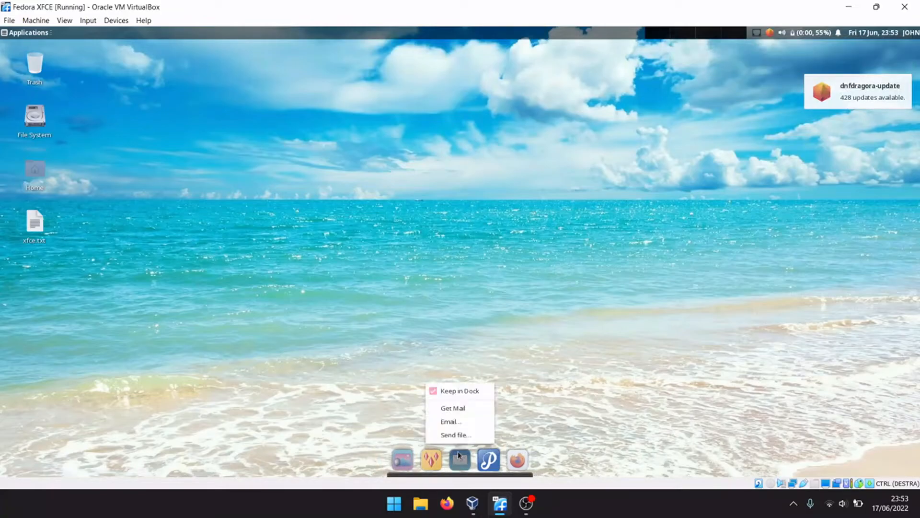
click(453, 391)
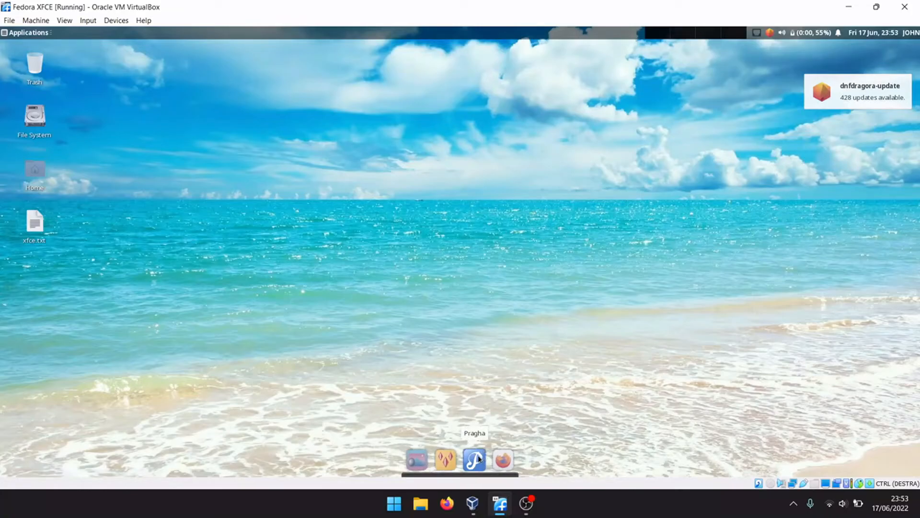
right_click(475, 459)
click(481, 434)
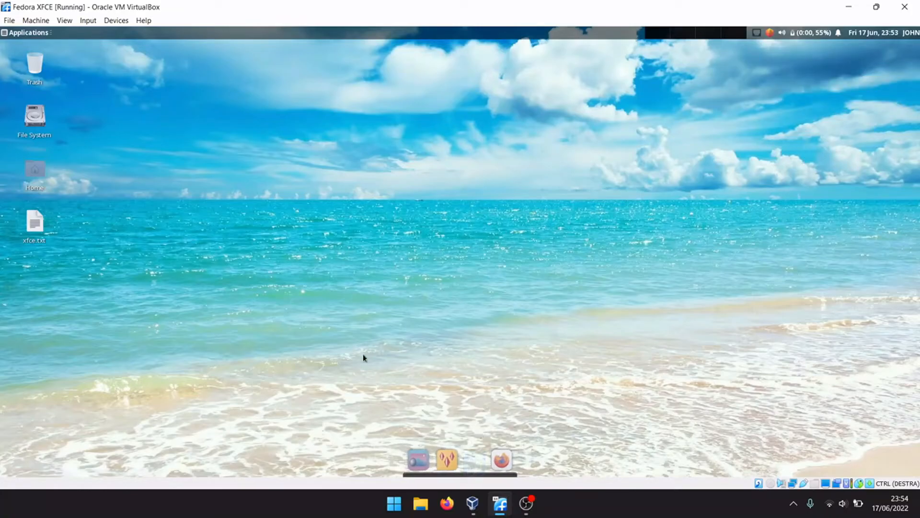
- Add the Disks application from the Accessories category to the plank dock, beside its first icon
click(15, 33)
mouse_move(41, 180)
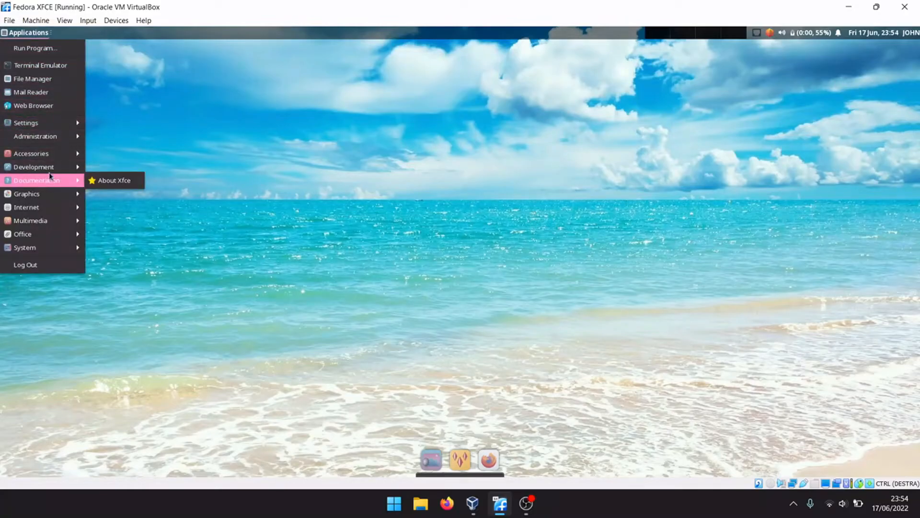
mouse_move(57, 156)
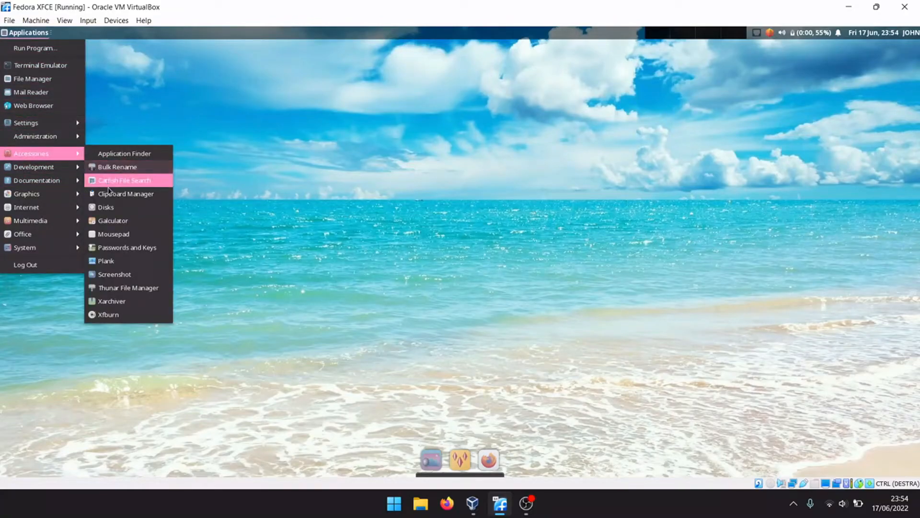
drag(102, 210, 447, 462)
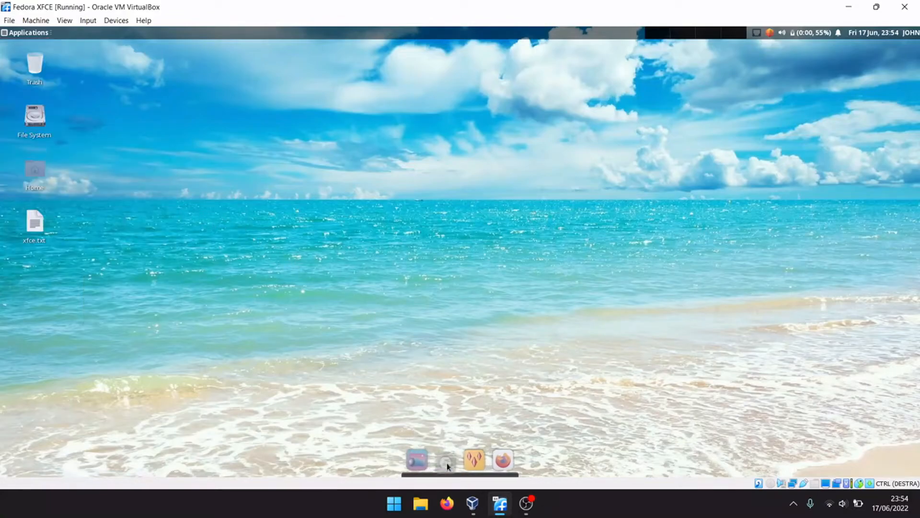
right_click(405, 476)
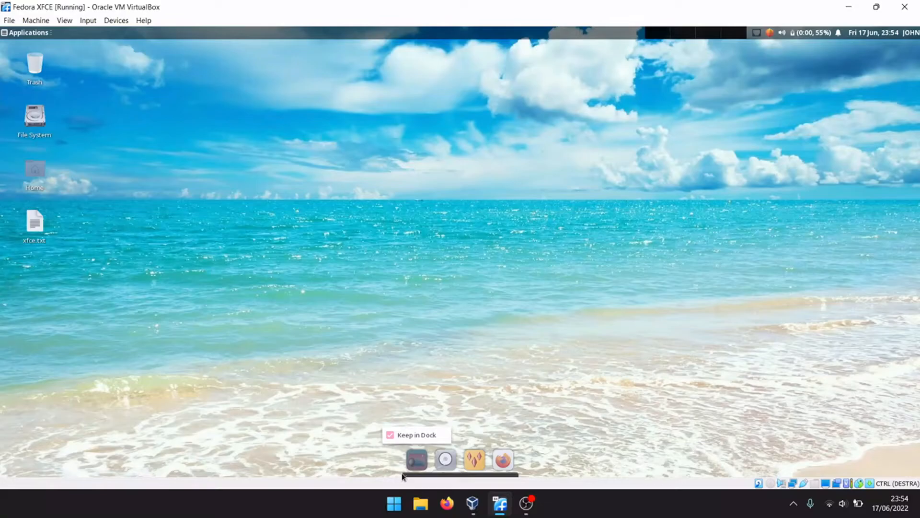
click(312, 317)
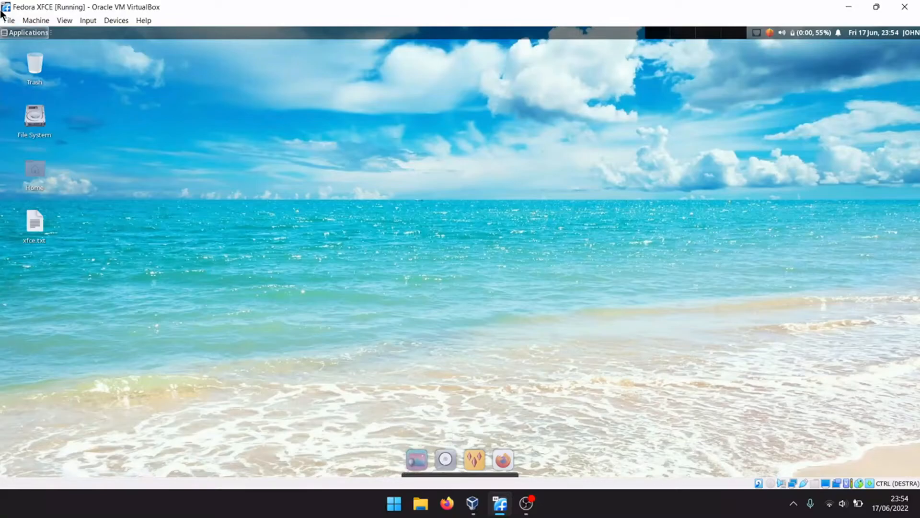
- Add the Terminal Emulator application to the plank dock, between its first icon and the Disks launcher
click(13, 32)
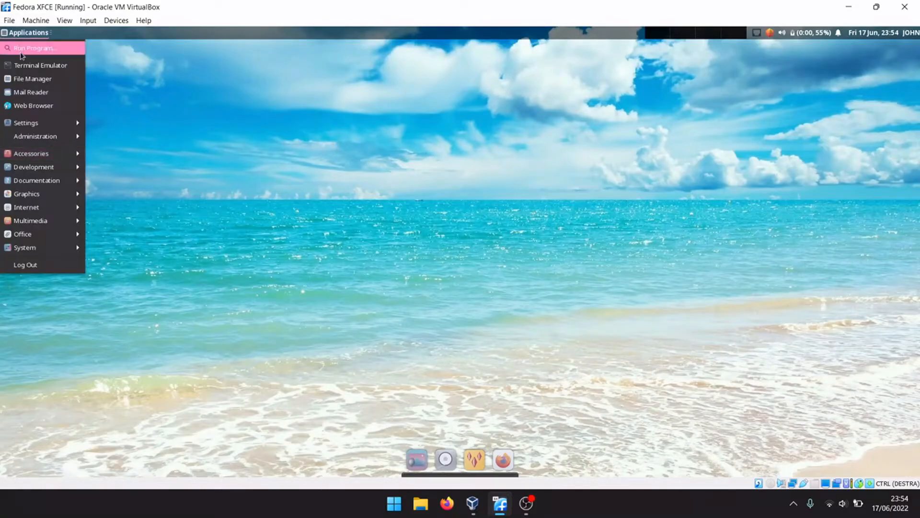
drag(27, 68, 522, 462)
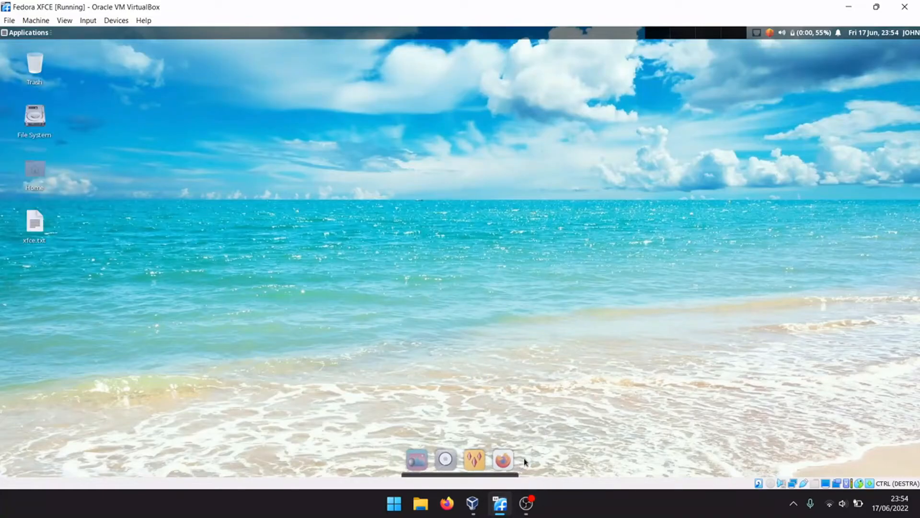
click(21, 32)
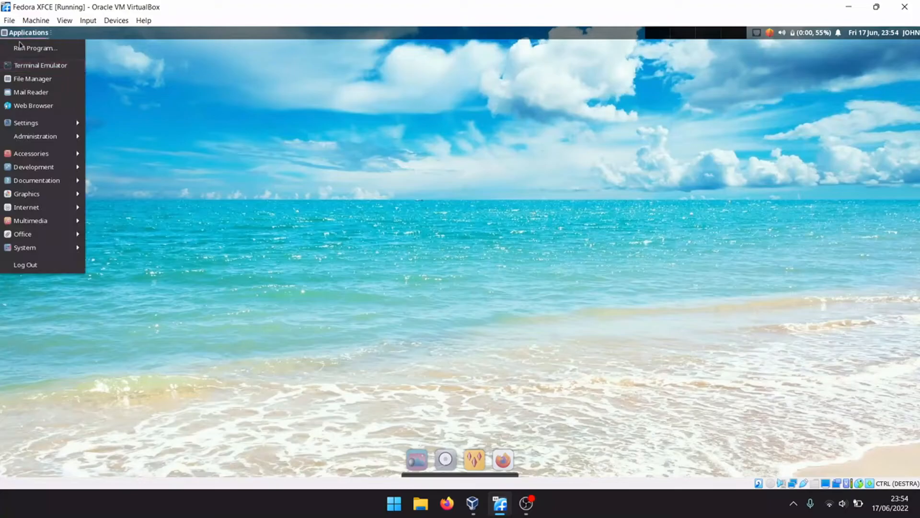
drag(30, 65, 433, 461)
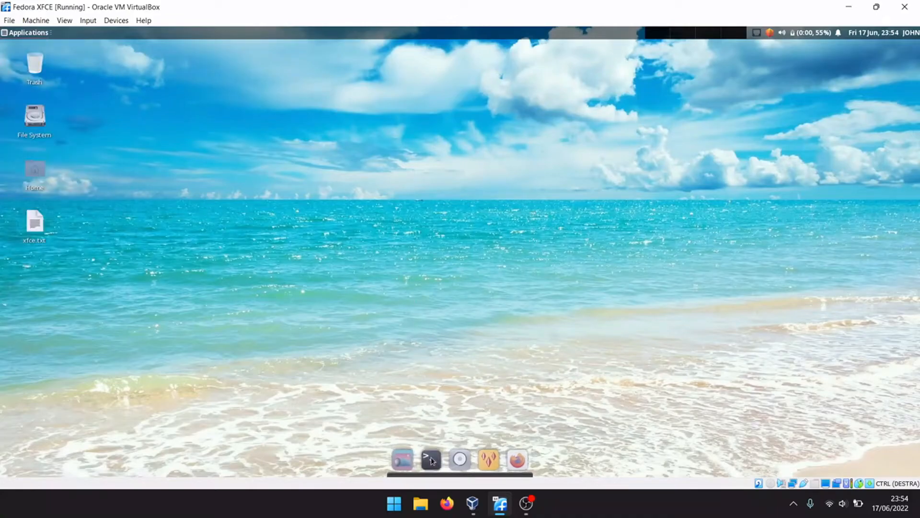
- Launch the terminal from the dock and run plank --preferences to open the dock's preferences
click(432, 461)
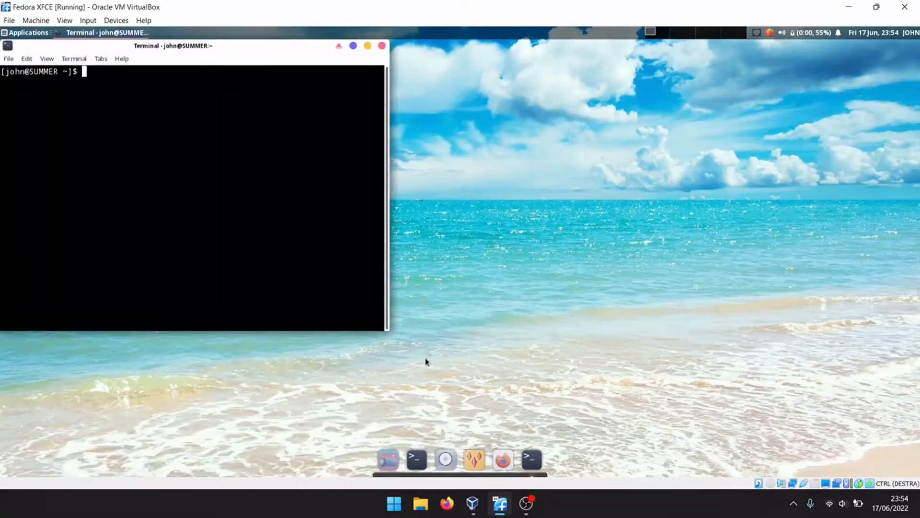
text(plank --preferencies)
key(Up)
key(Return)
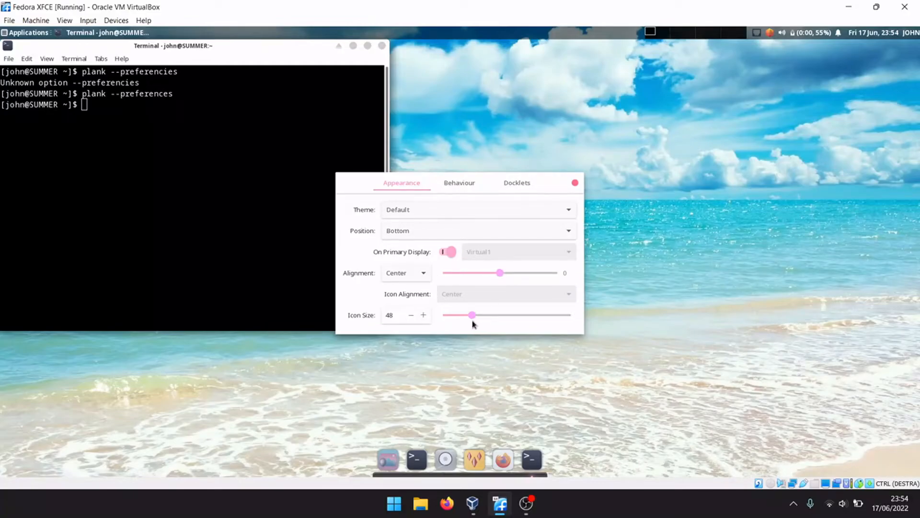
- Set the dock's icon size to 69 and look through the Behaviour and Docklets settings
drag(470, 314, 497, 320)
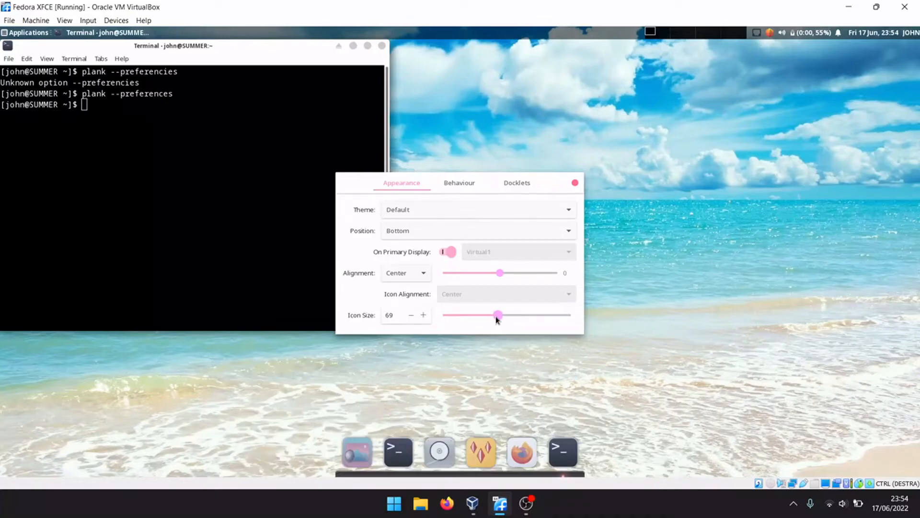
click(450, 183)
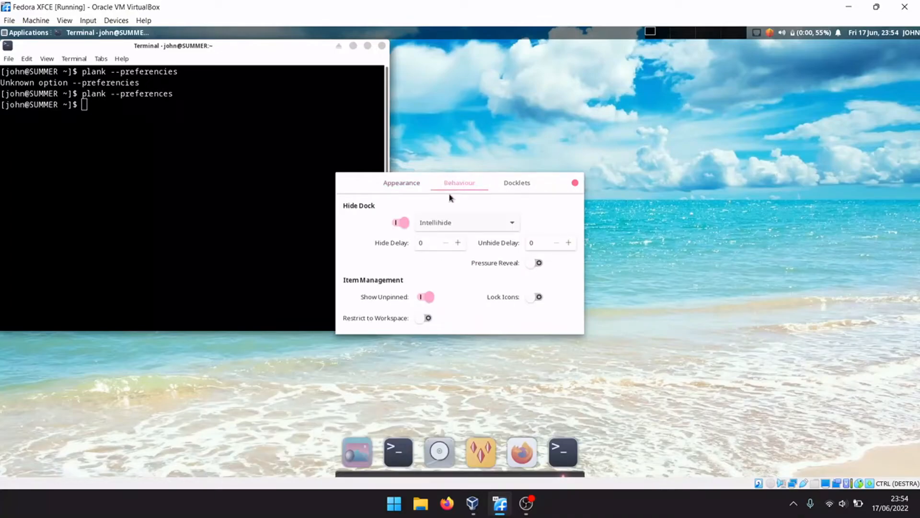
click(456, 223)
click(457, 224)
click(533, 263)
click(535, 264)
click(503, 182)
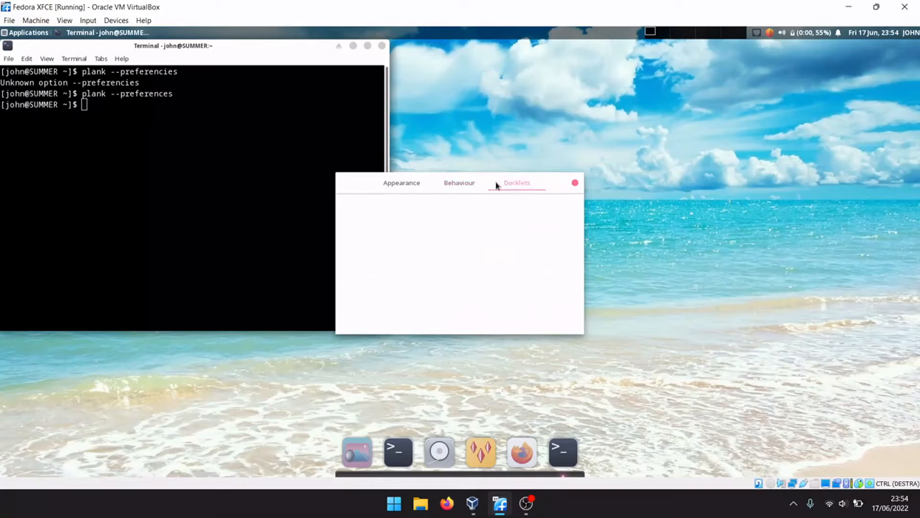
- Try the Gtk+ and Matte themes for the plank dock, then set its theme to Transparent
click(419, 185)
click(403, 210)
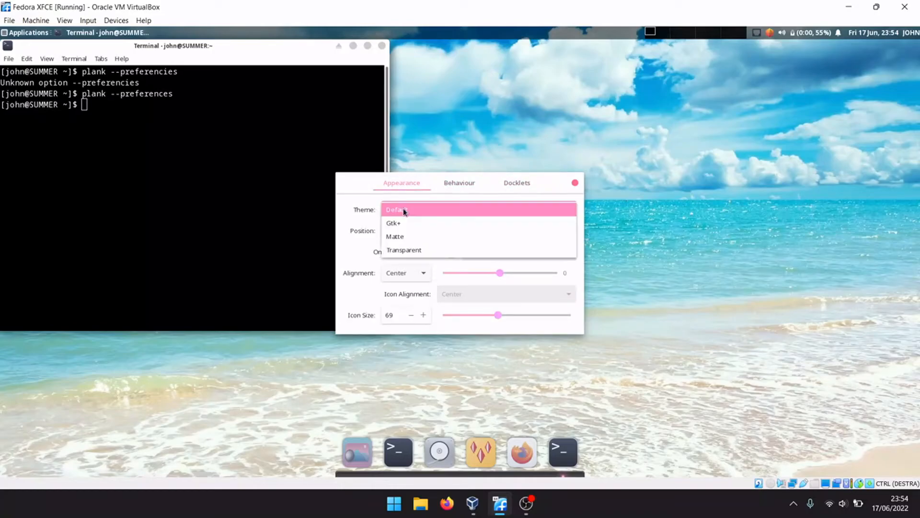
click(404, 223)
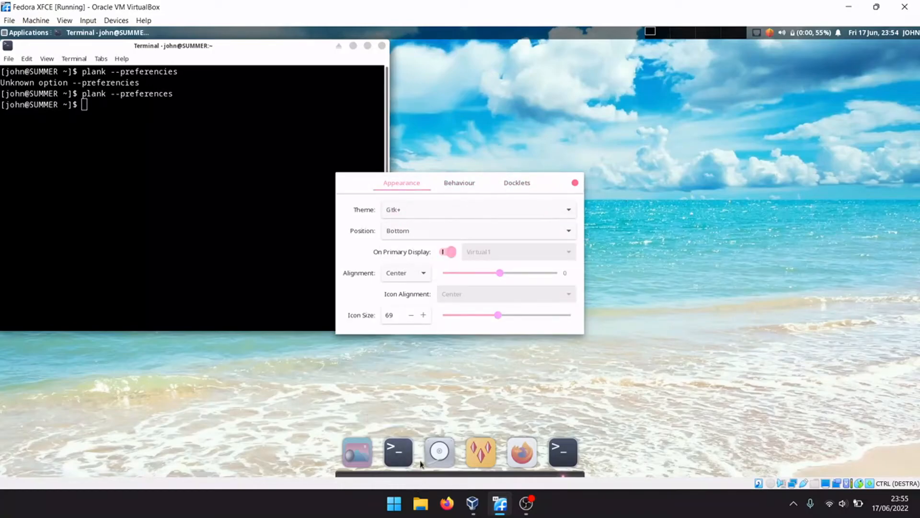
click(436, 214)
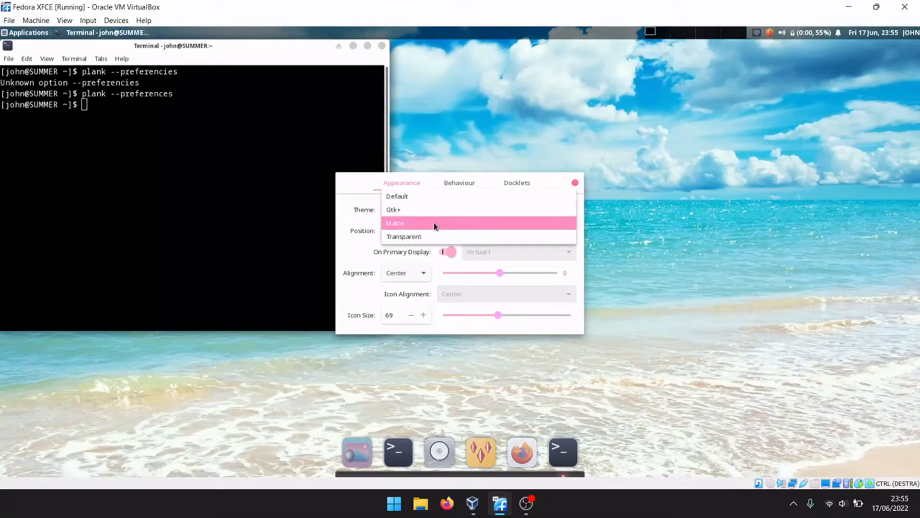
click(434, 222)
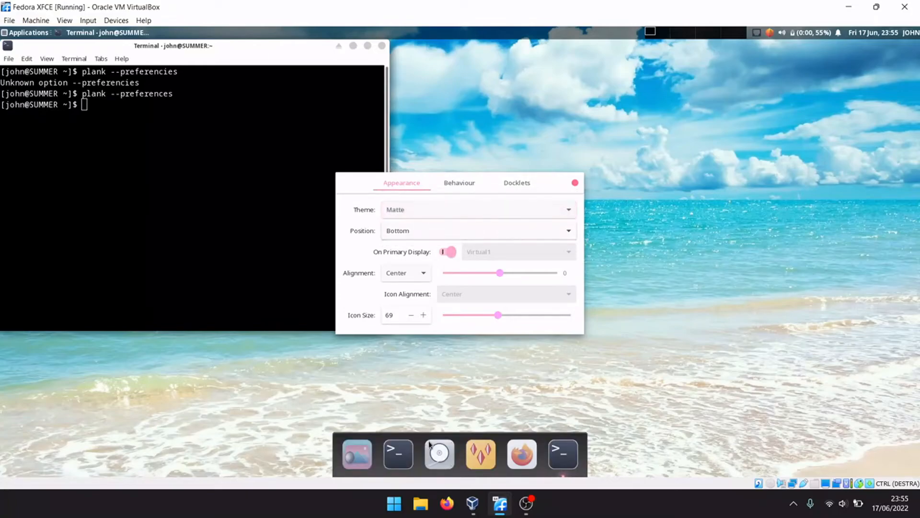
click(441, 215)
click(441, 222)
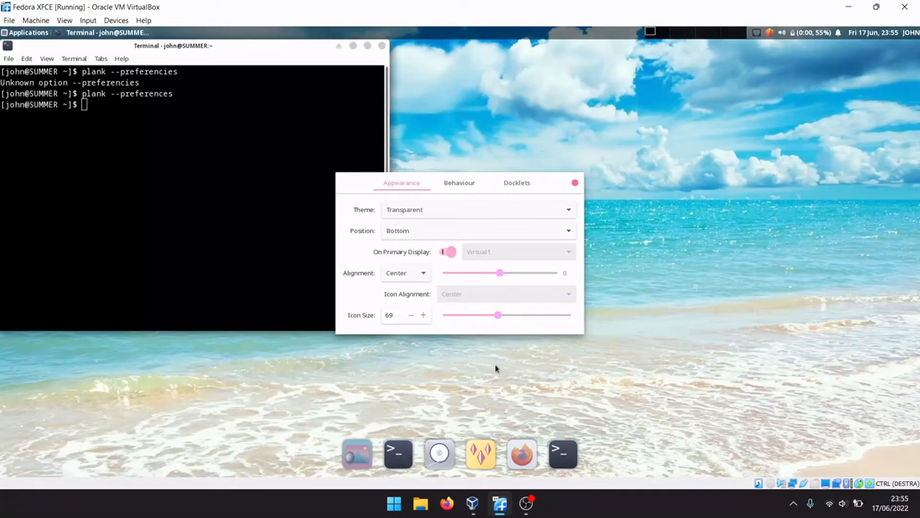
- Reduce the dock's icon size and offset its alignment slightly to the right of centre
mouse_move(497, 315)
mouse_down()
mouse_move(476, 318)
mouse_move(492, 315)
mouse_up()
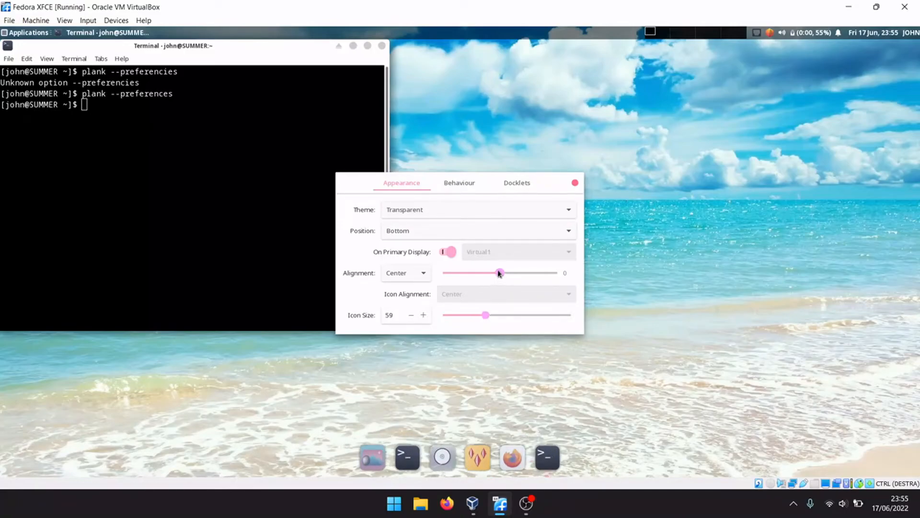
drag(487, 273, 505, 273)
drag(486, 315, 472, 320)
- Keep the dock's hide mode on Intellihide, and close the plank preferences and the terminal
click(474, 187)
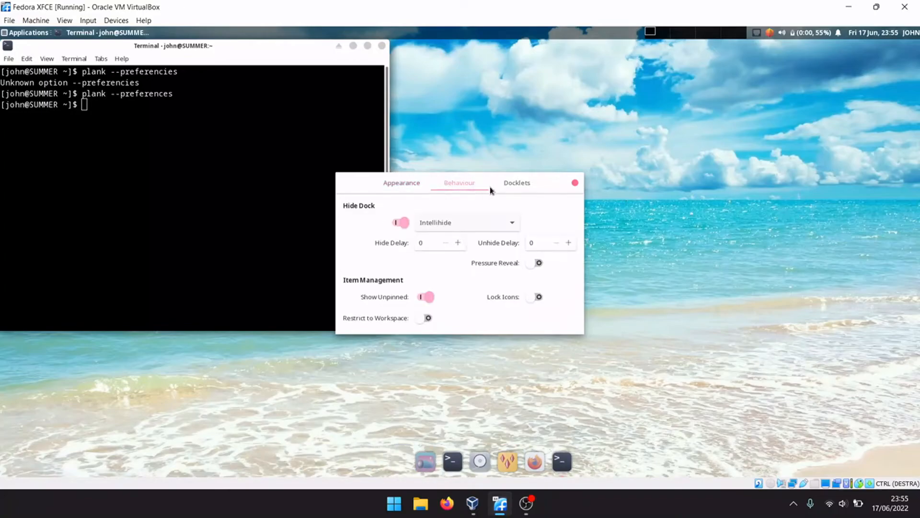
click(481, 223)
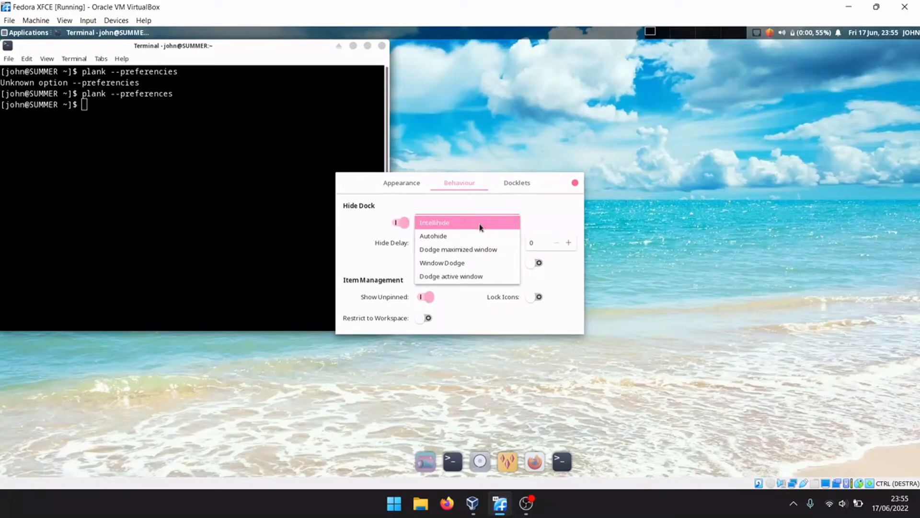
click(481, 226)
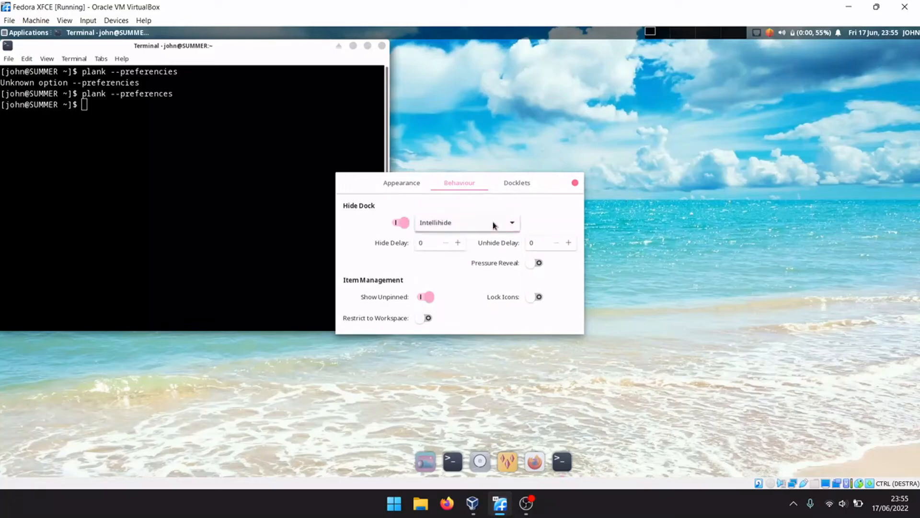
click(575, 183)
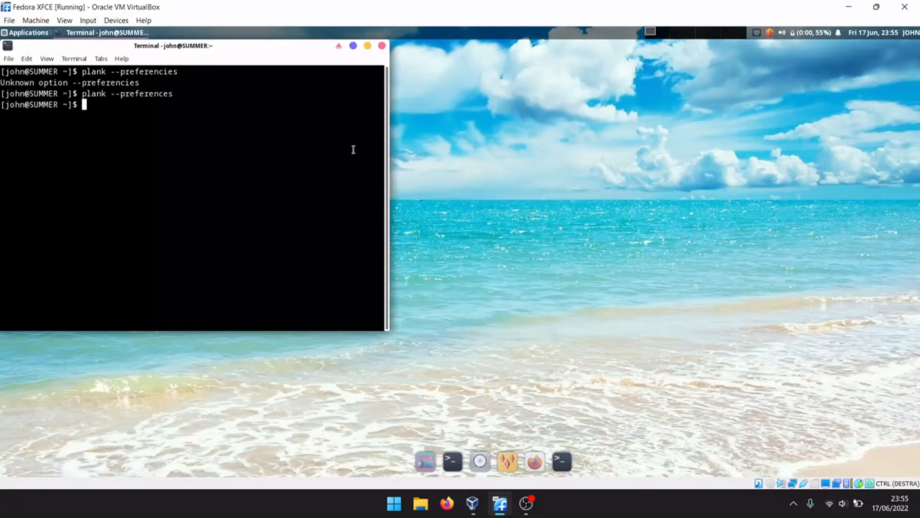
click(382, 45)
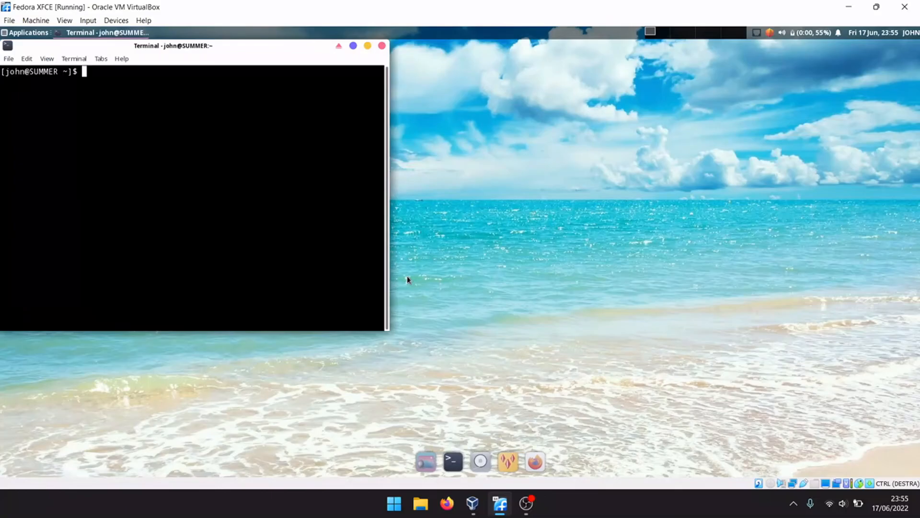
- Check the kernel release by running uname -r in a newly opened terminal
text(uname -r)
key(ctrl+a)
key(Return)
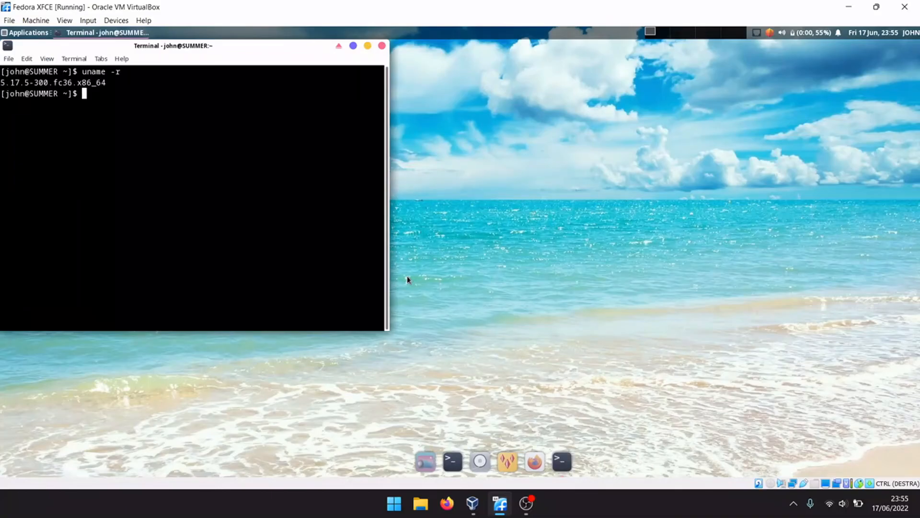
- Move the terminal towards the middle of the desktop and shut down the system with sudo poweroff, entering the account password
text(sudo poweroff)
drag(244, 46, 557, 95)
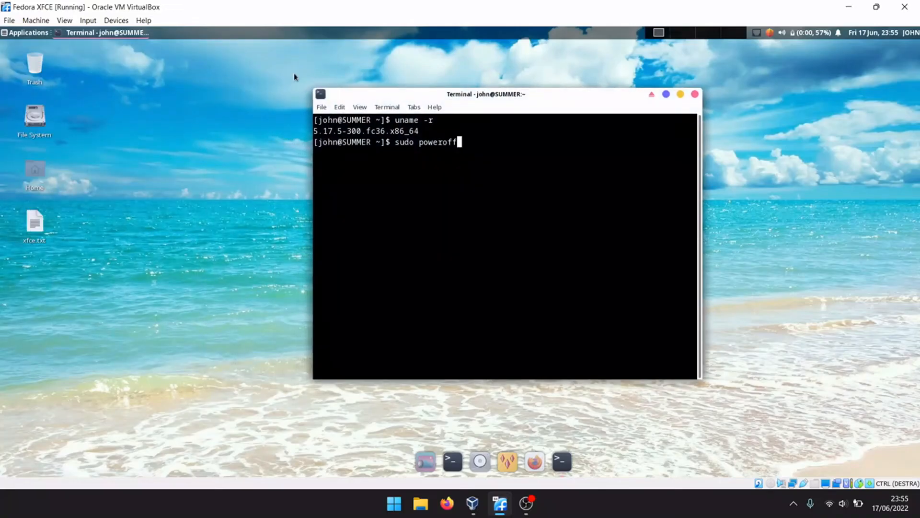
click(41, 36)
click(512, 151)
key(Return)
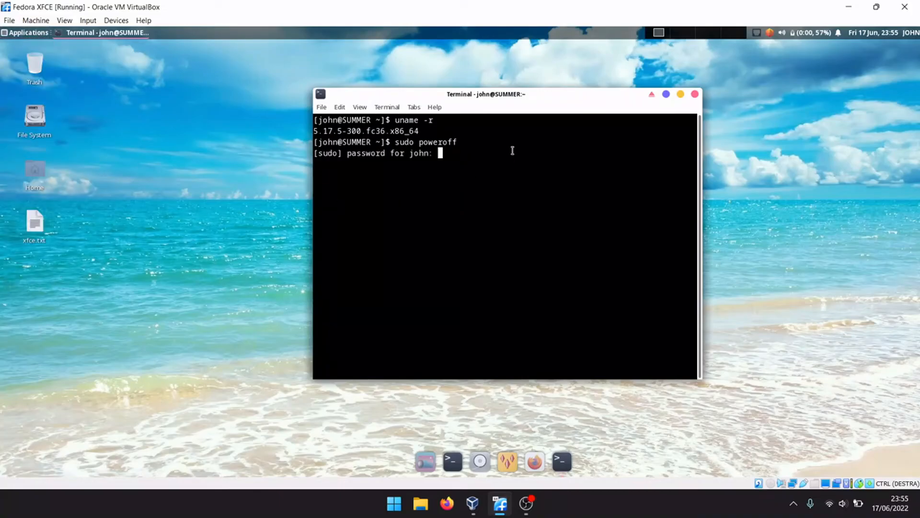
key(Return)
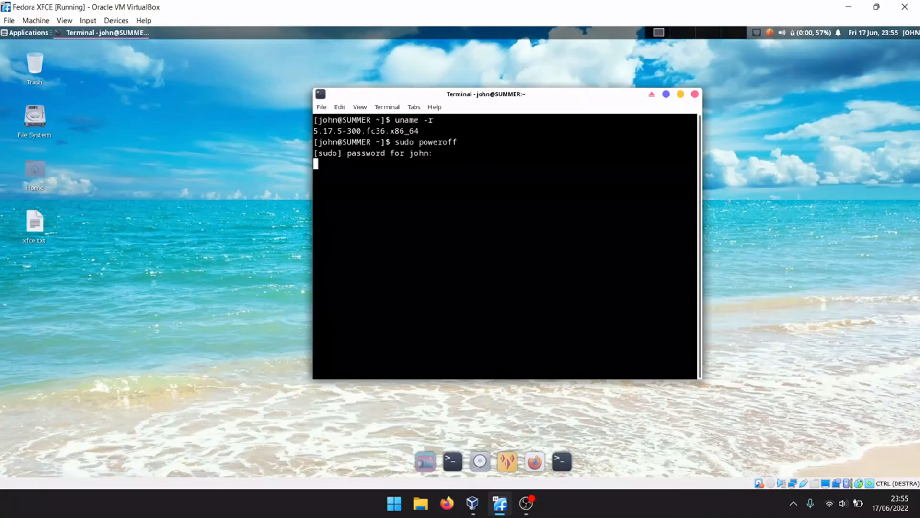